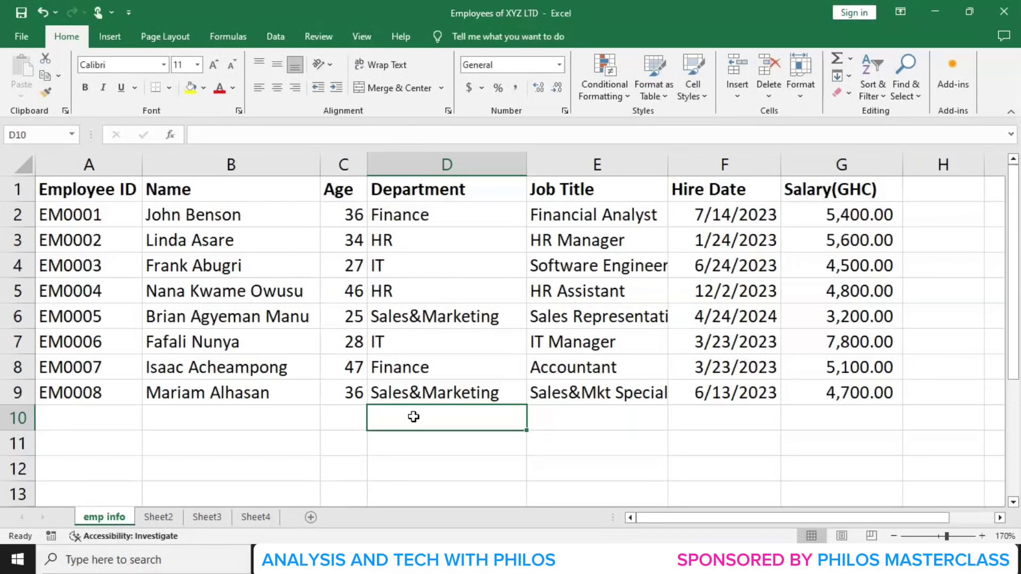
# Step: Insert two blank rows above row 1 so the column headings move down to row 3
pyautogui.click(14, 189)
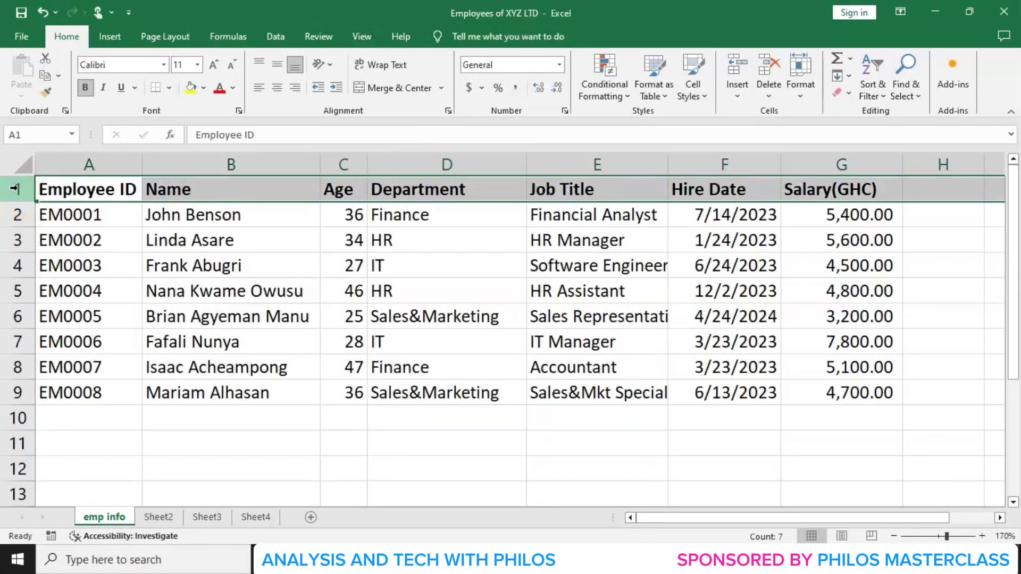
pyautogui.rightClick(15, 188)
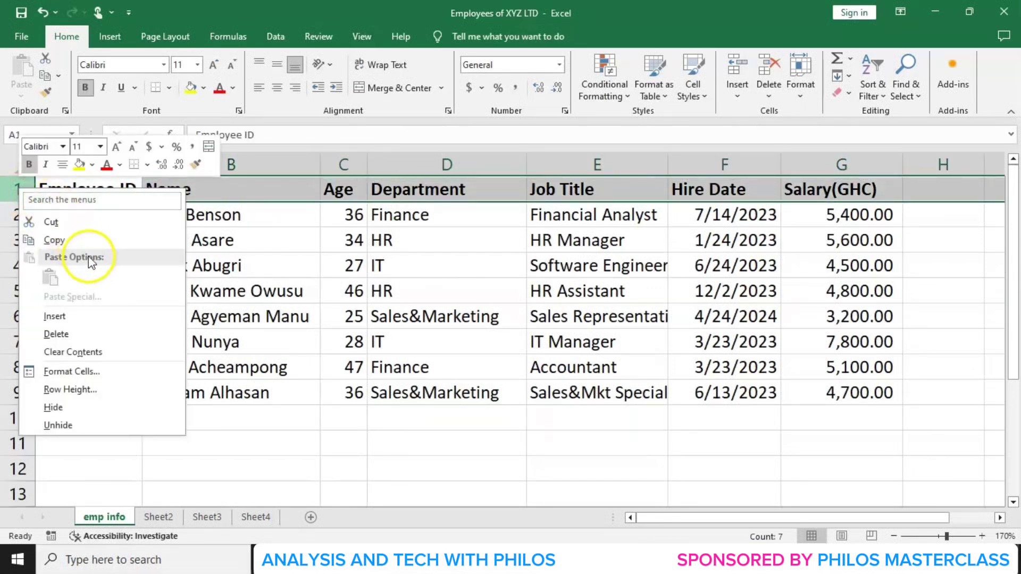
pyautogui.click(80, 323)
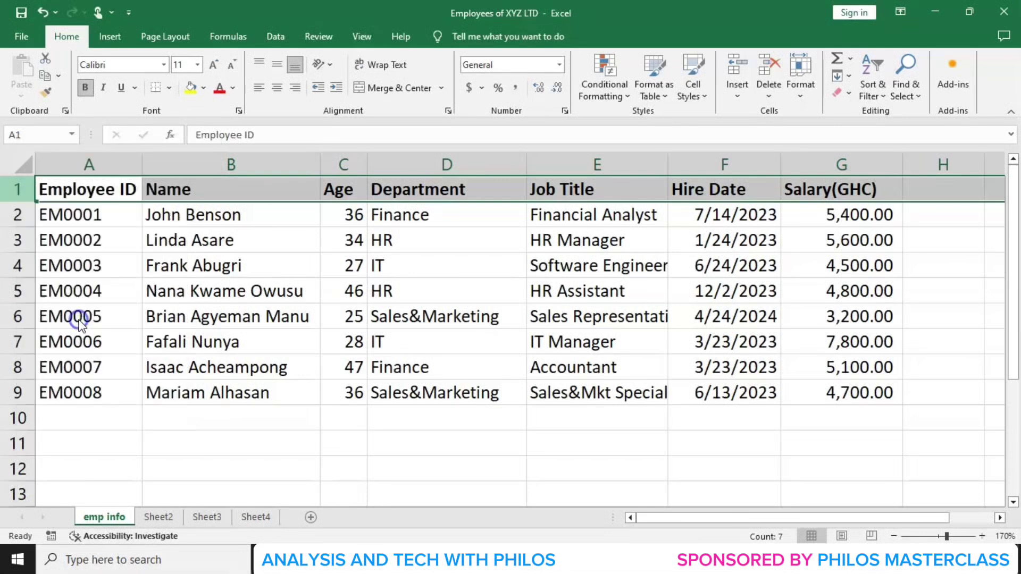
pyautogui.rightClick(16, 192)
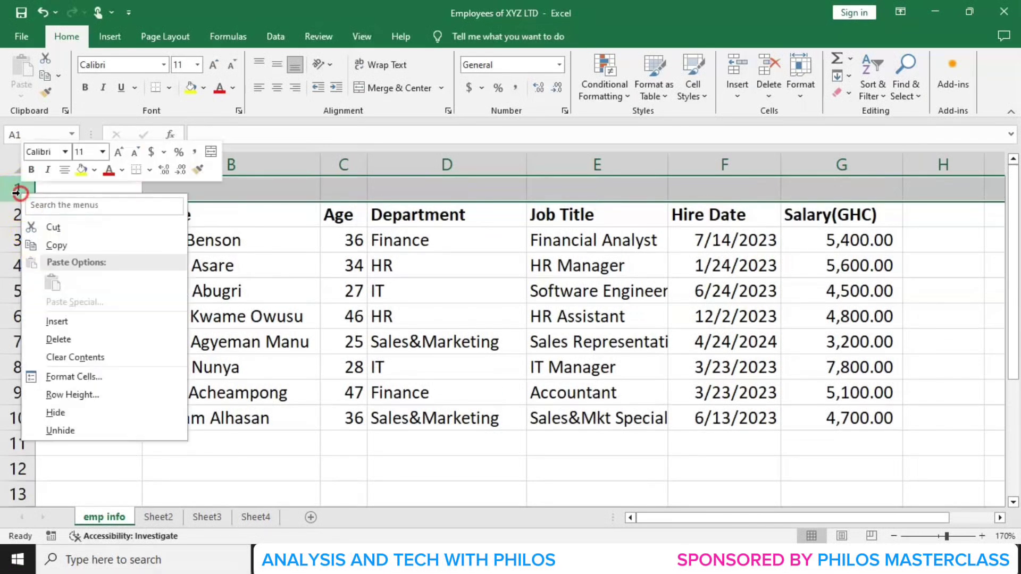
pyautogui.click(85, 322)
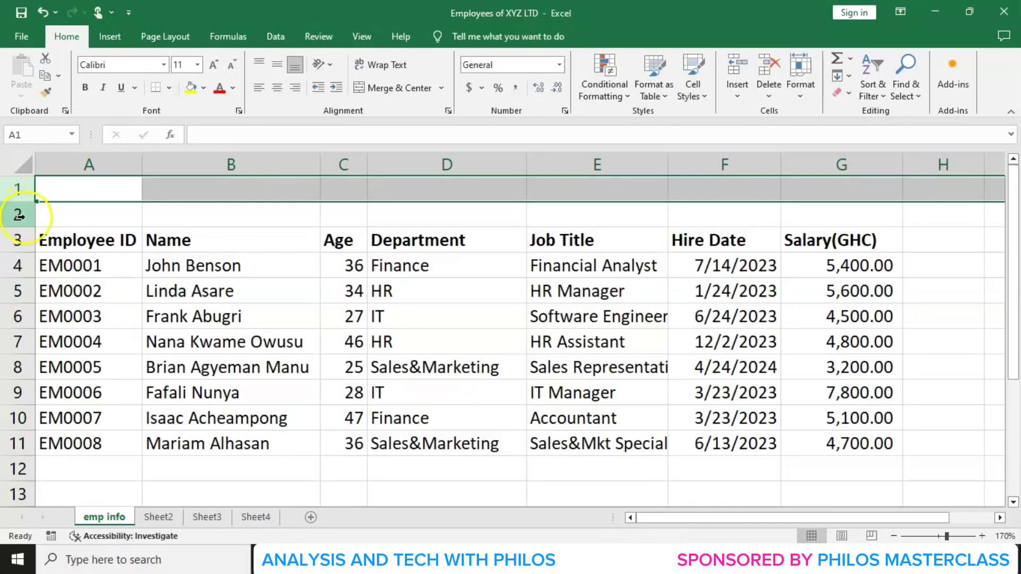
# Step: Insert a blank row at row 5, below the first employee's record
pyautogui.click(24, 290)
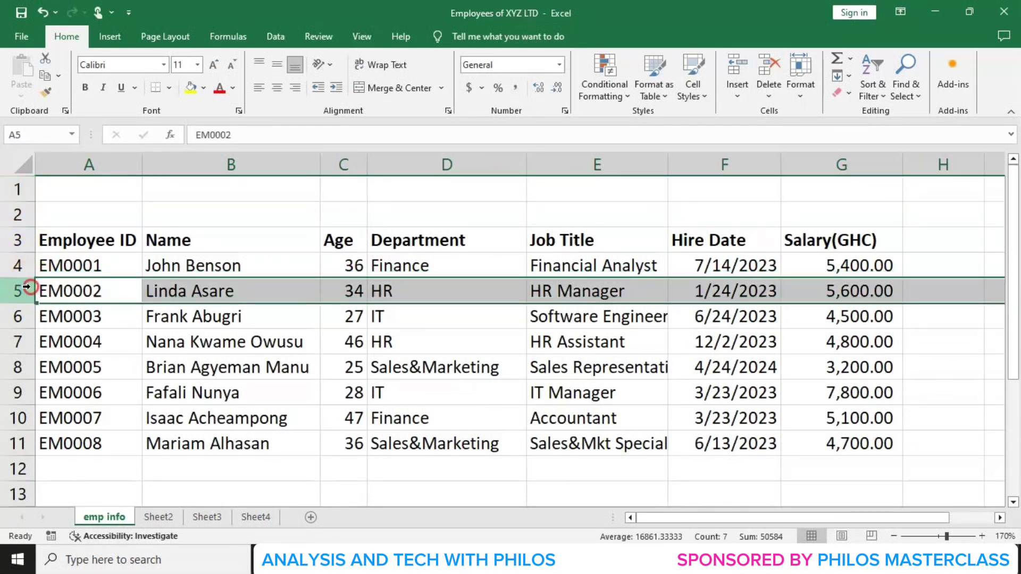
pyautogui.rightClick(27, 287)
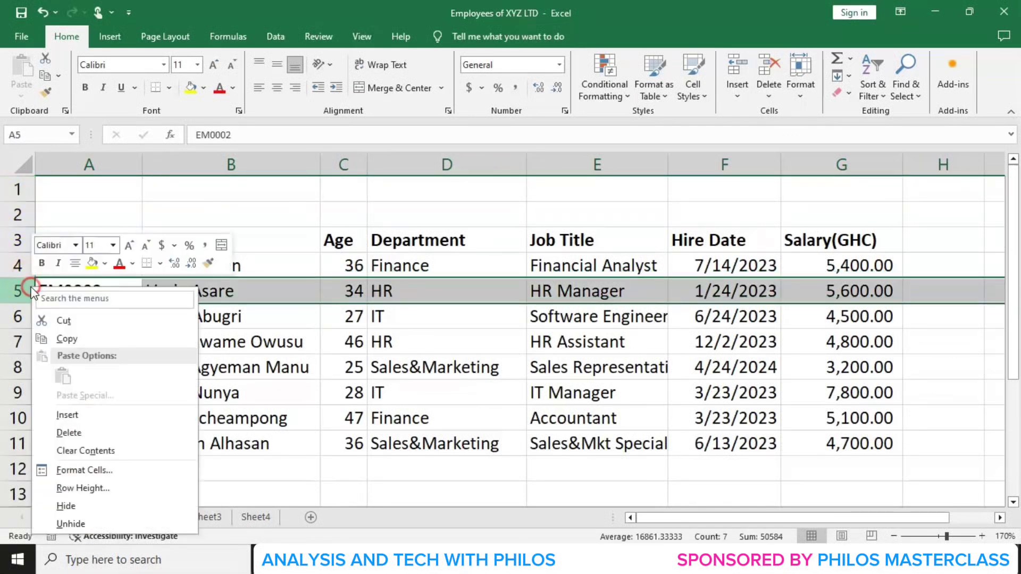
pyautogui.click(92, 416)
# Step: Copy the first employee's record A4:G4 into the blank row 5
pyautogui.click(94, 267)
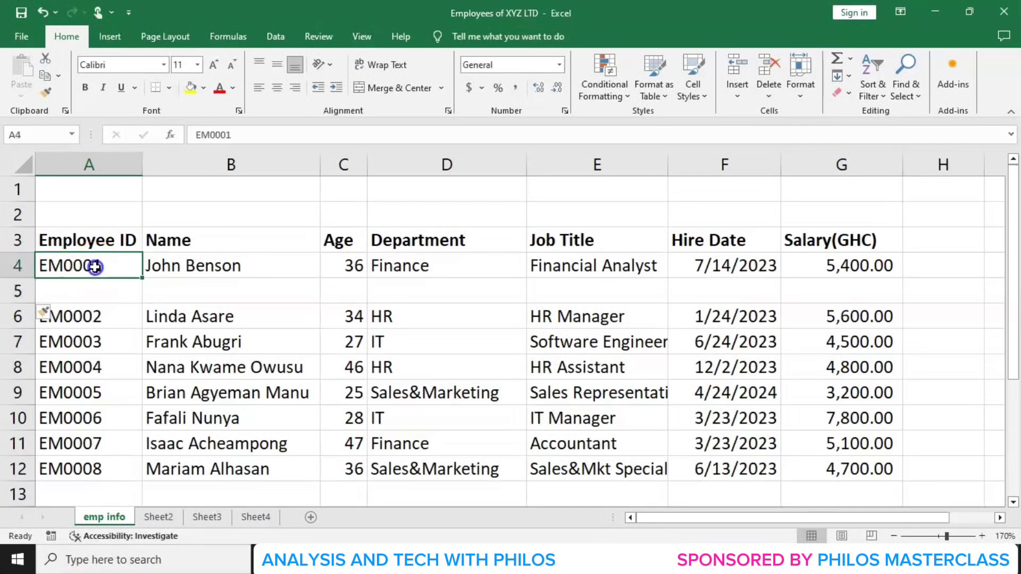
pyautogui.moveTo(101, 266); pyautogui.dragTo(817, 268)
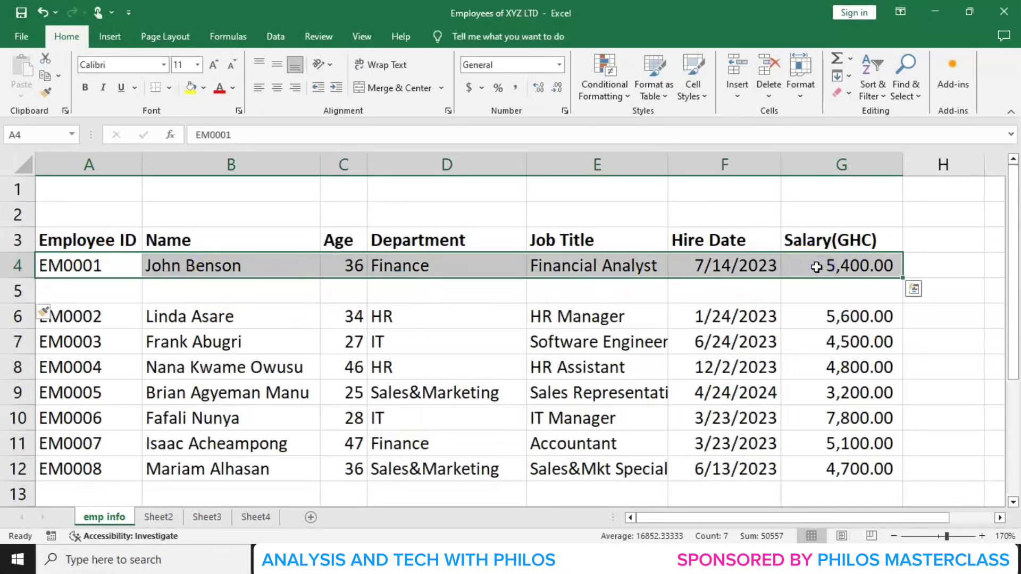
pyautogui.hotkey('ctrl', 'c')
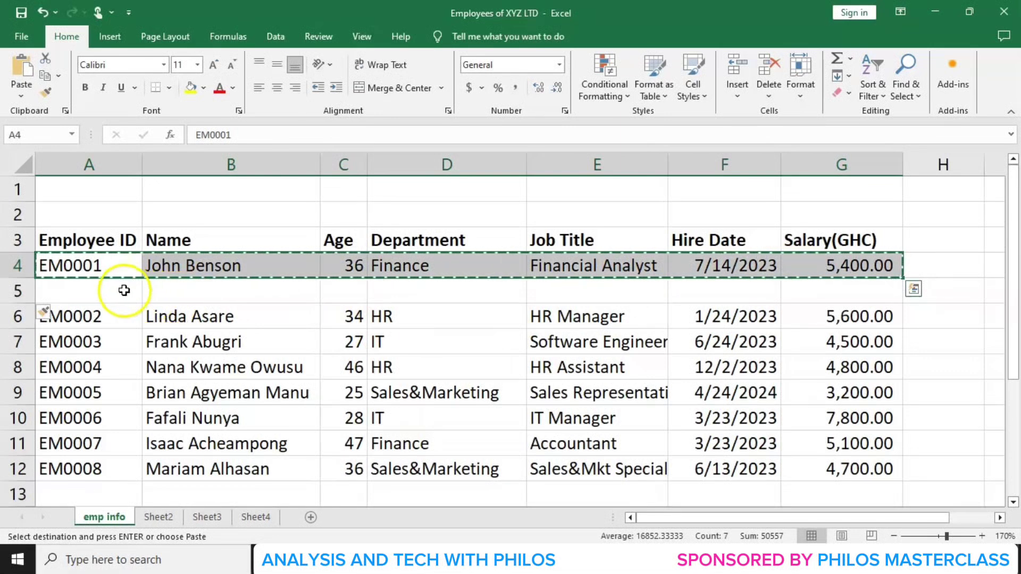
pyautogui.click(124, 290)
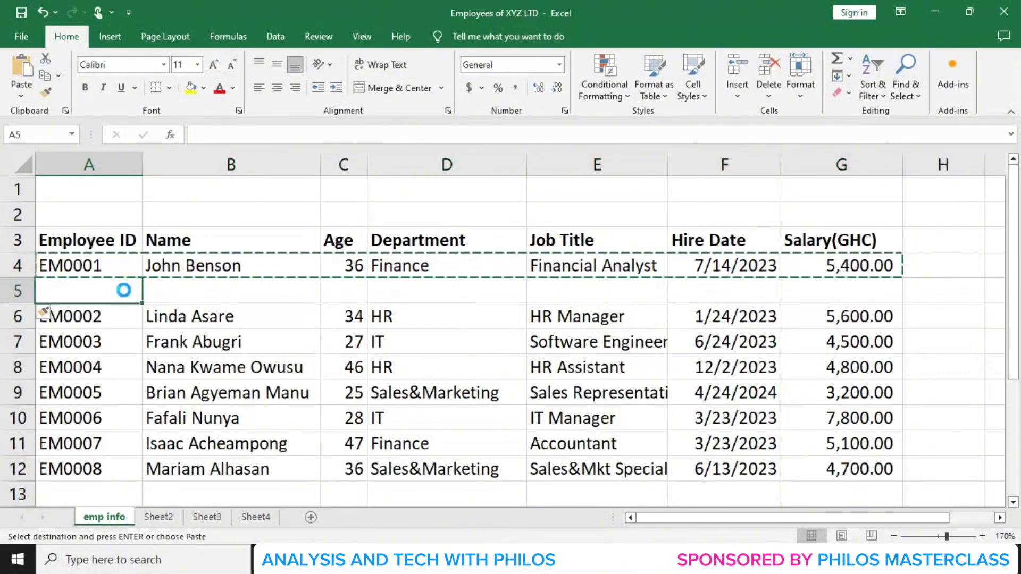
pyautogui.hotkey('ctrl', 'v')
pyautogui.press('Escape')
pyautogui.click(224, 215)
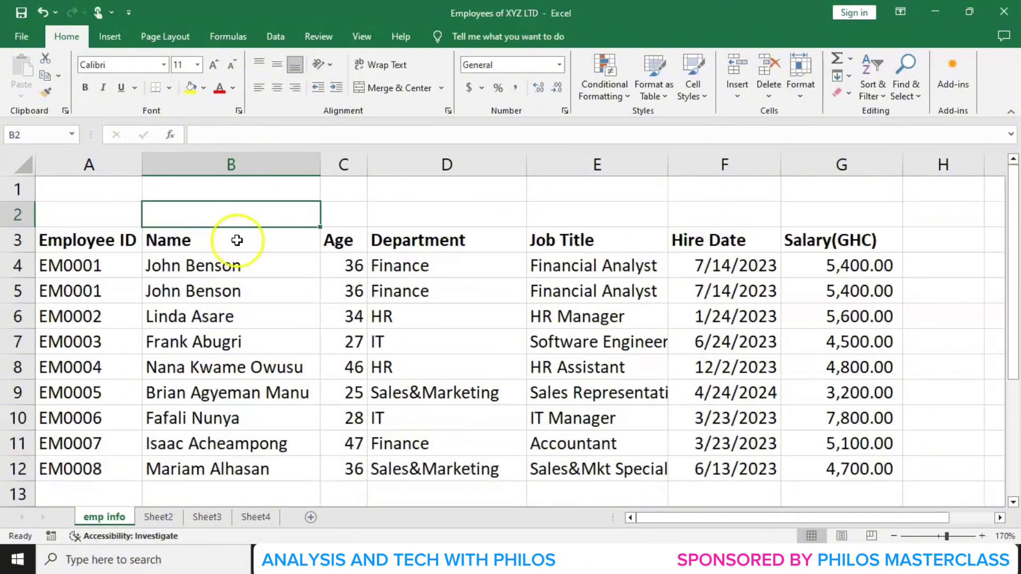
# Step: Select the whole employee range A3:G12 from heading cell A3 and bring up the Insert ribbon
pyautogui.click(243, 271)
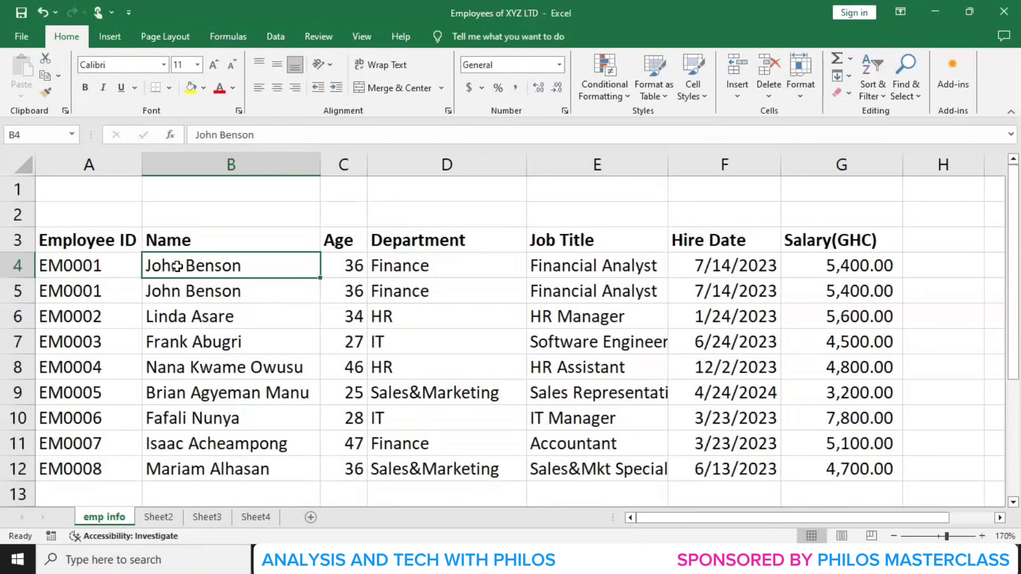
pyautogui.click(102, 243)
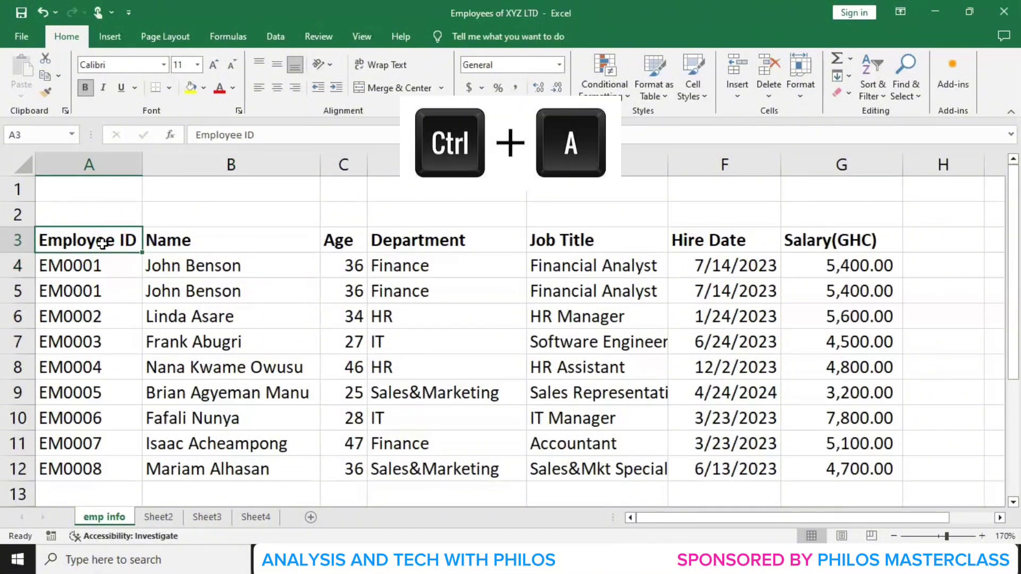
pyautogui.hotkey('ctrl', 'a')
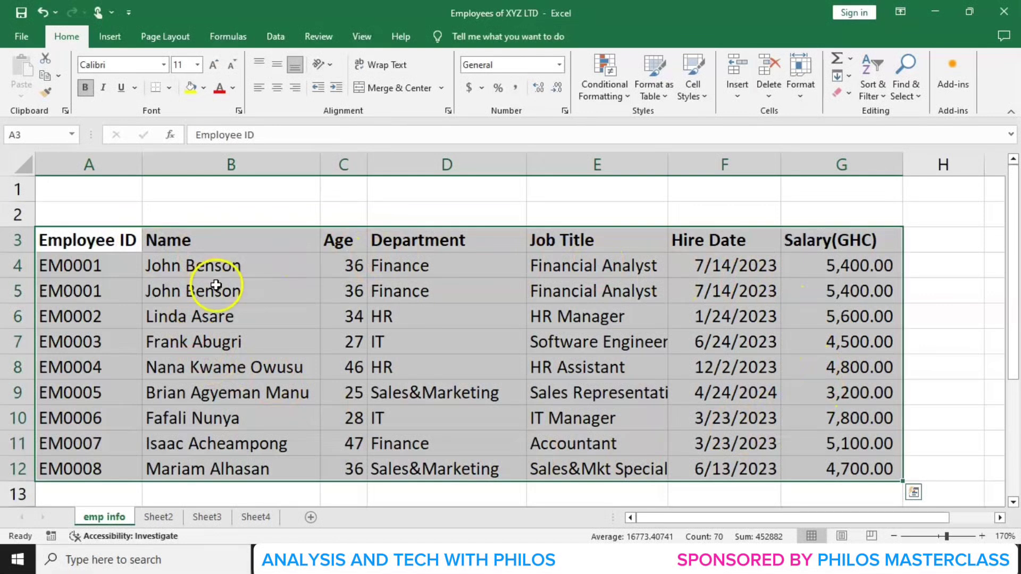
pyautogui.click(111, 37)
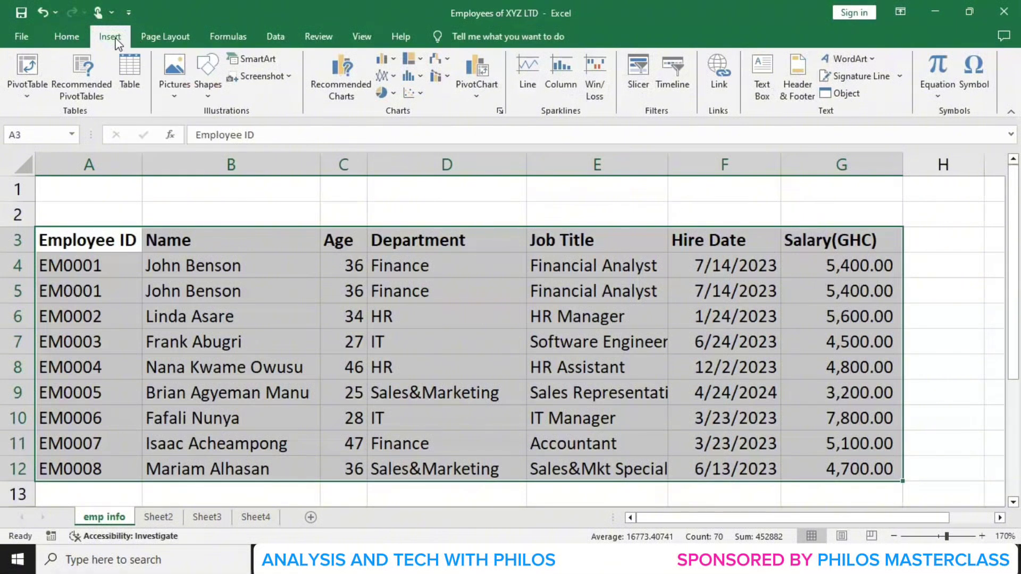
# Step: Open Create Table for $A$3:$G$12 with 'My table has headers' checked
pyautogui.click(124, 76)
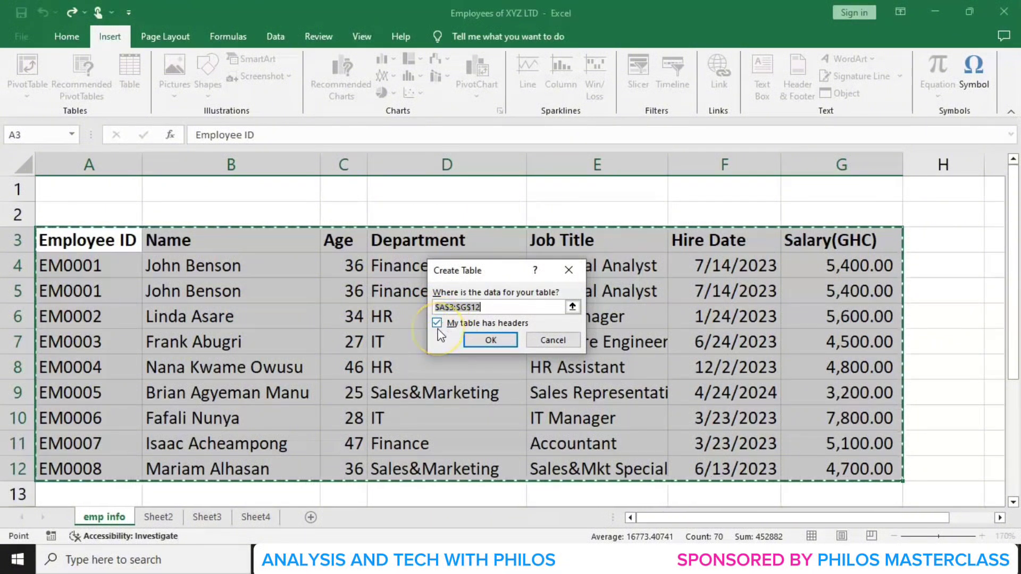
# Step: Confirm Create Table, making A3:G12 the banded table Table1 with heading filter buttons
pyautogui.click(491, 340)
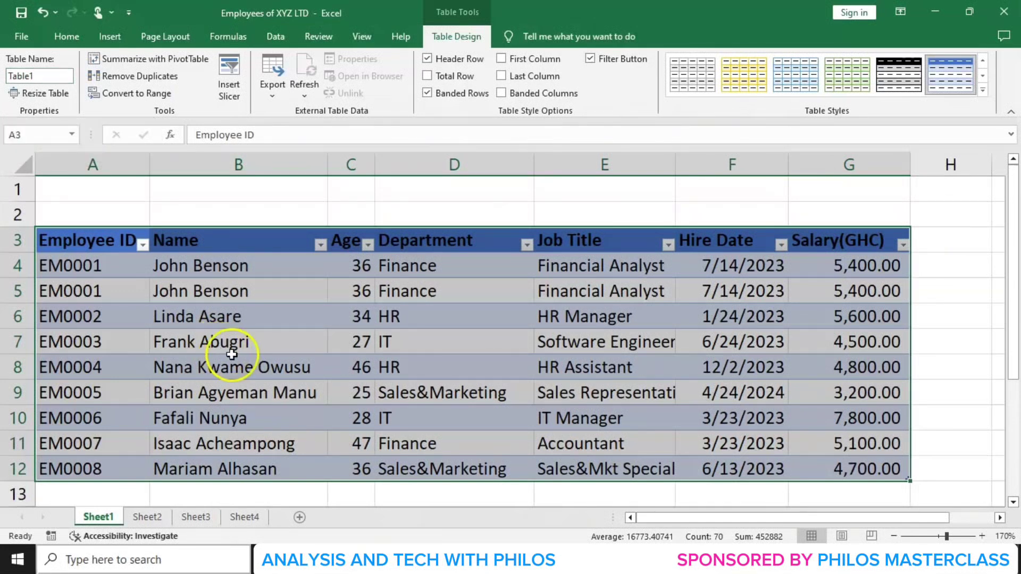
# Step: Replace the table name Table1 with 'workers' in the Table Name box
pyautogui.scroll(-2, 235, 362)
pyautogui.scroll(-2, 235, 356)
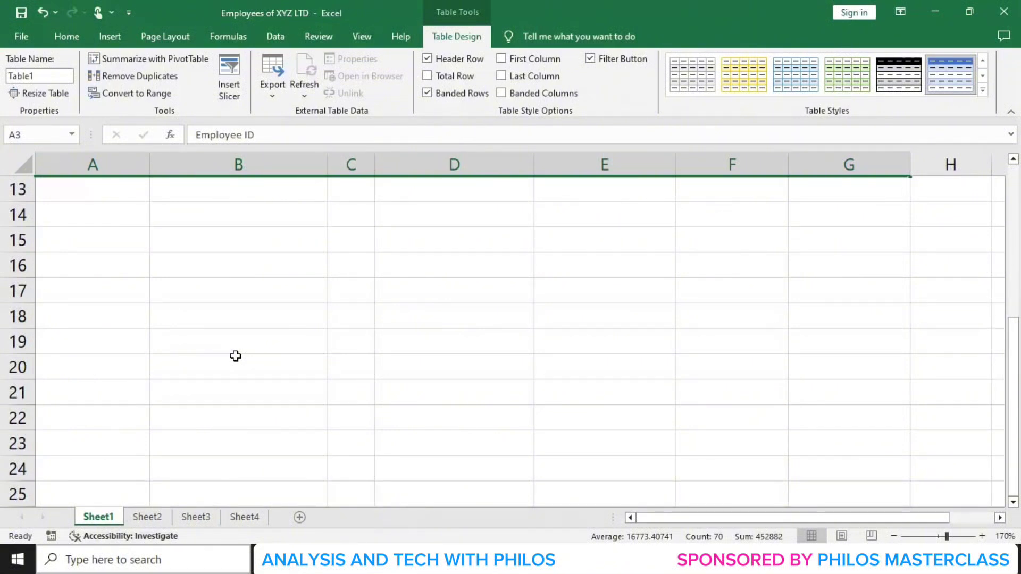
pyautogui.scroll(4, 236, 356)
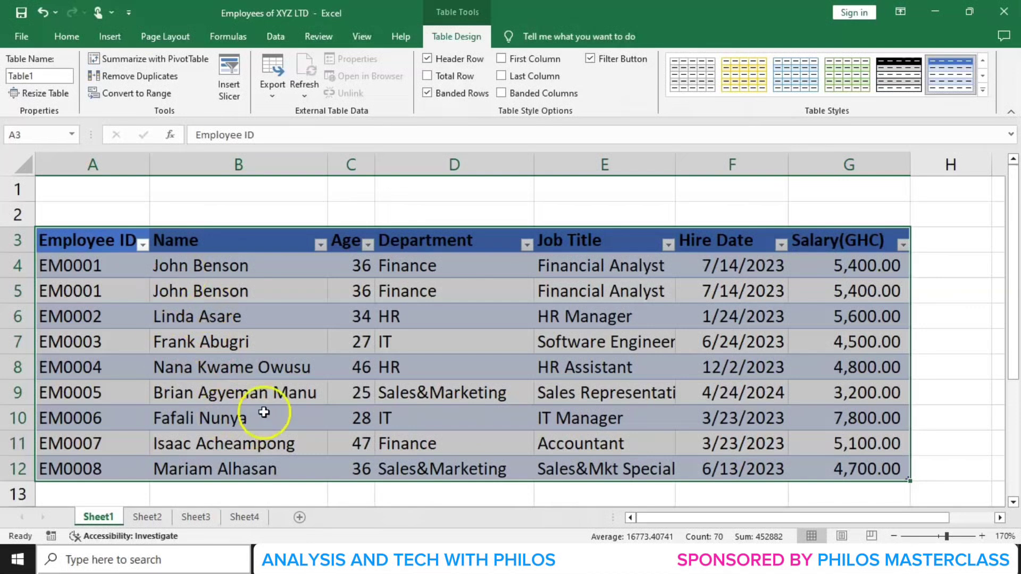
pyautogui.doubleClick(41, 74)
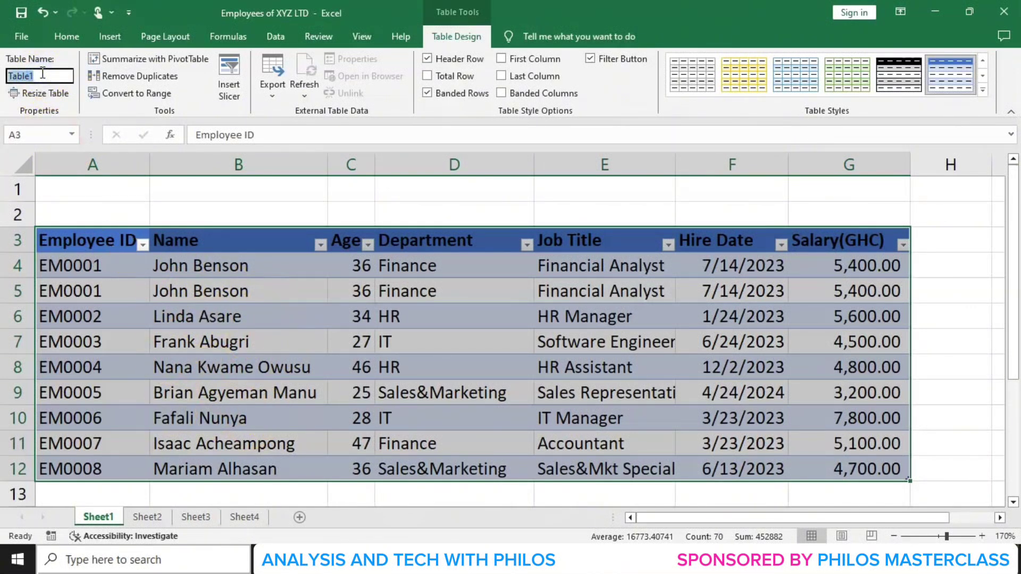
pyautogui.write('workers')
pyautogui.press('Return')
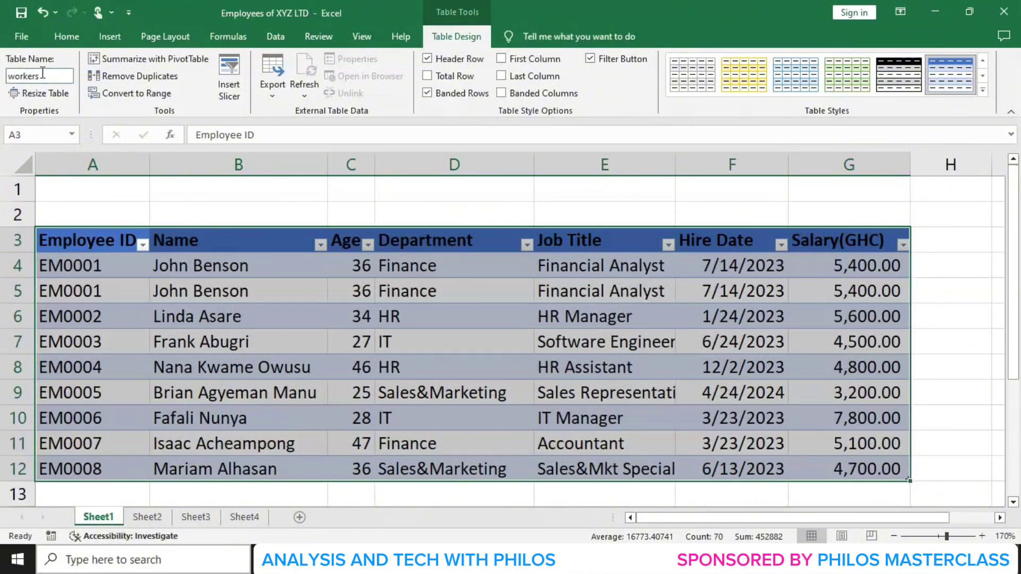
pyautogui.click(280, 194)
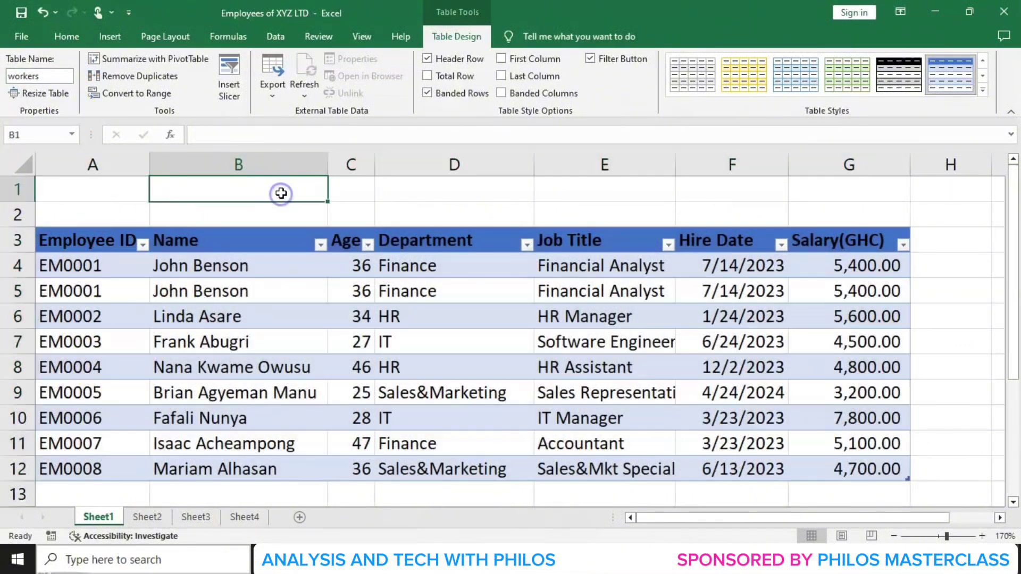
pyautogui.click(88, 241)
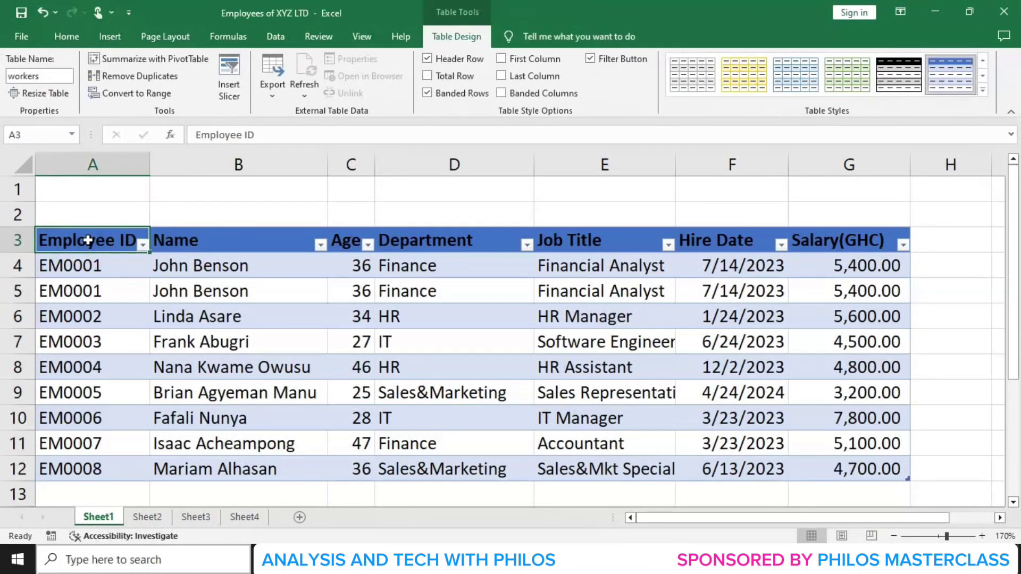
pyautogui.hotkey('ctrl', 'a')
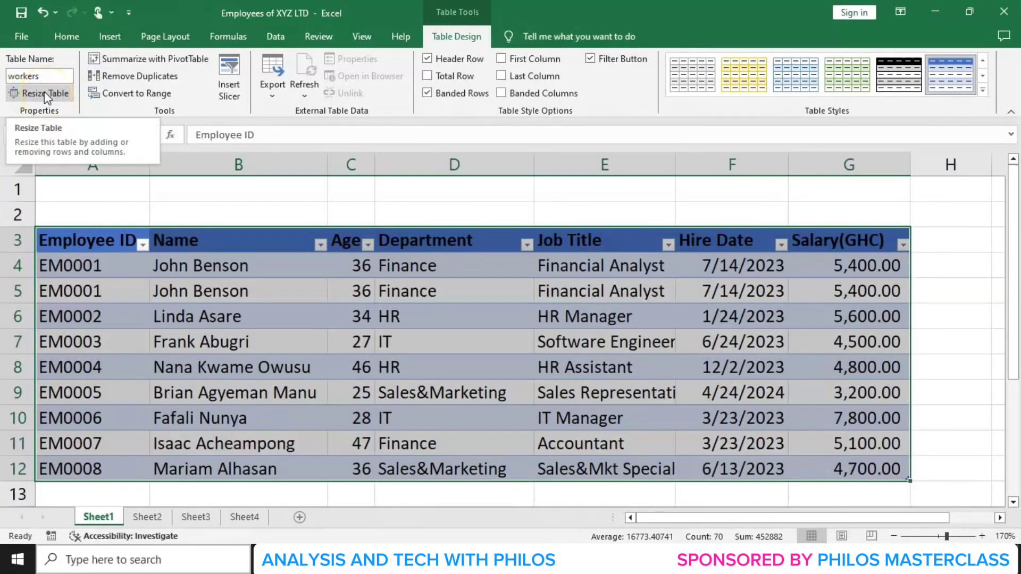
pyautogui.click(45, 94)
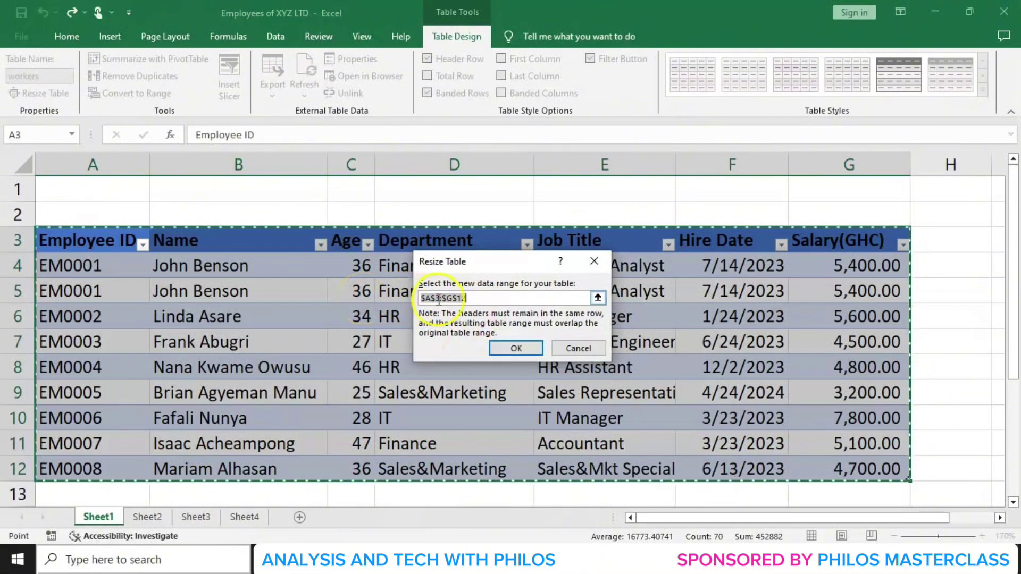
pyautogui.click(482, 299)
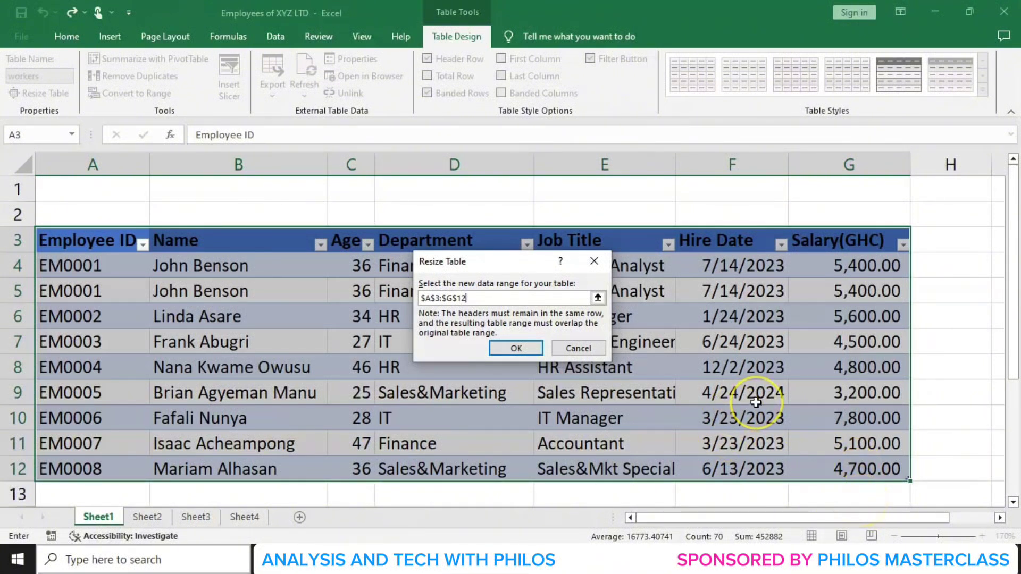
pyautogui.write('3')
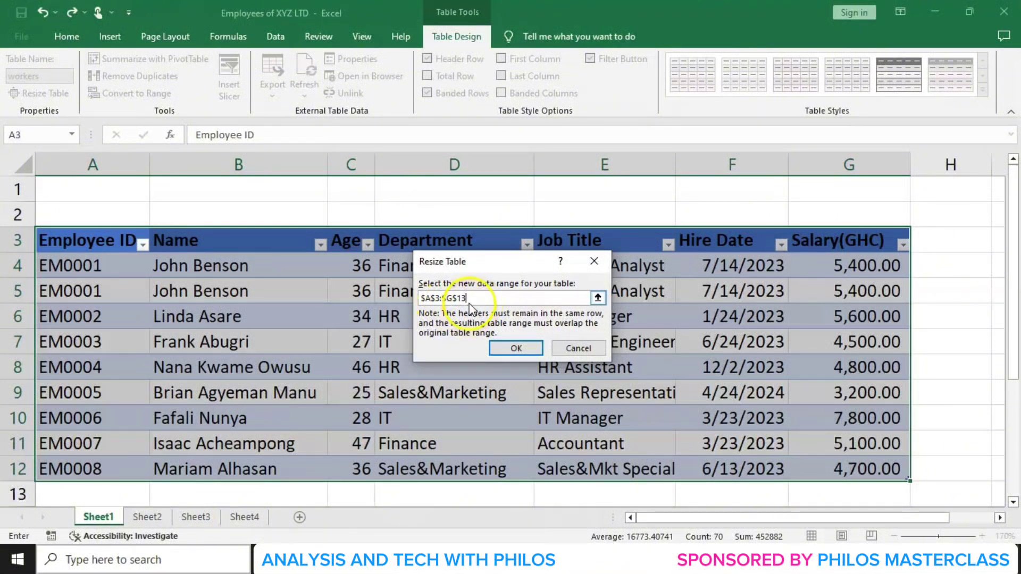
pyautogui.click(515, 348)
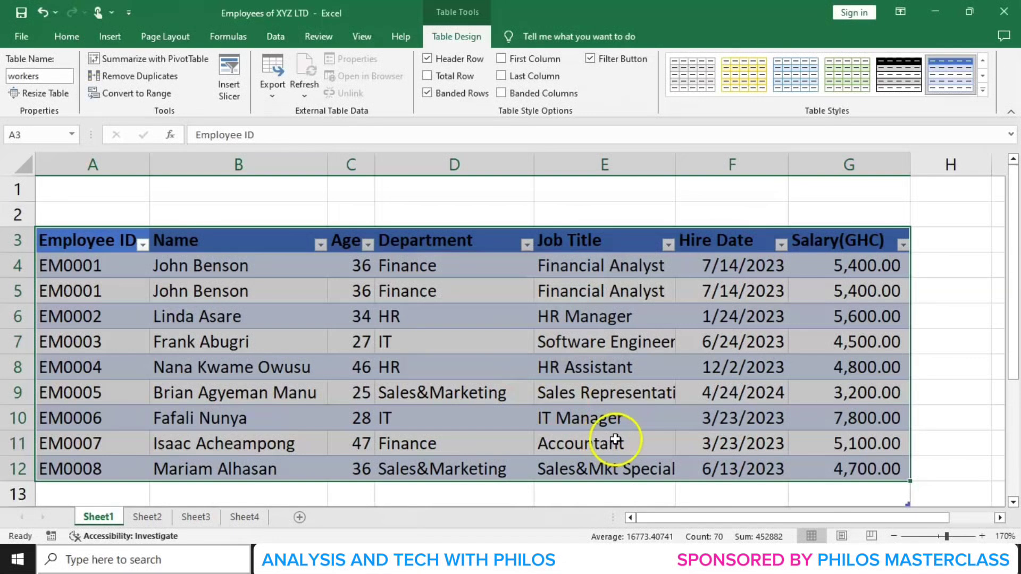
pyautogui.click(1013, 501)
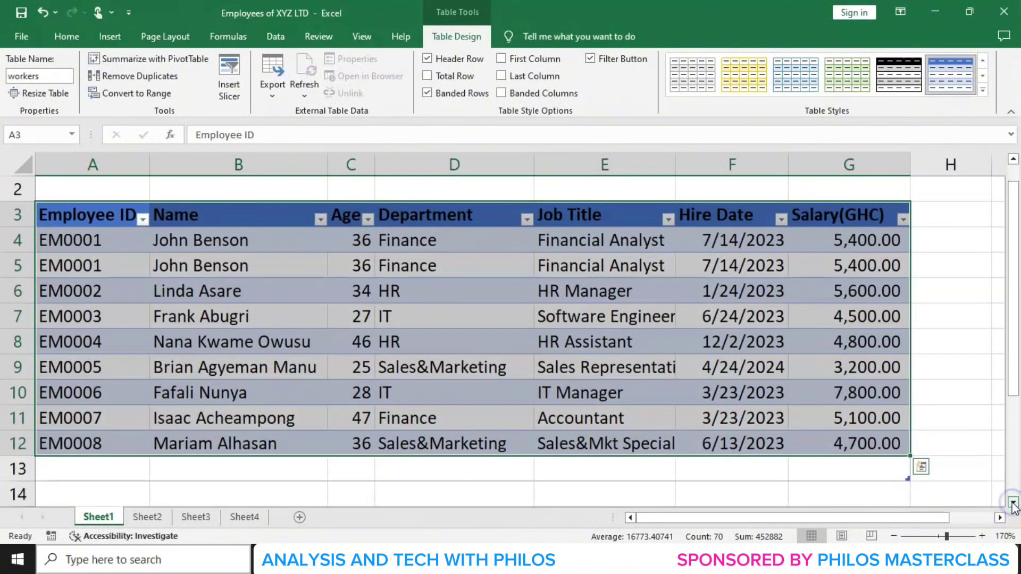
pyautogui.click(881, 471)
pyautogui.scroll(-1, 559, 444)
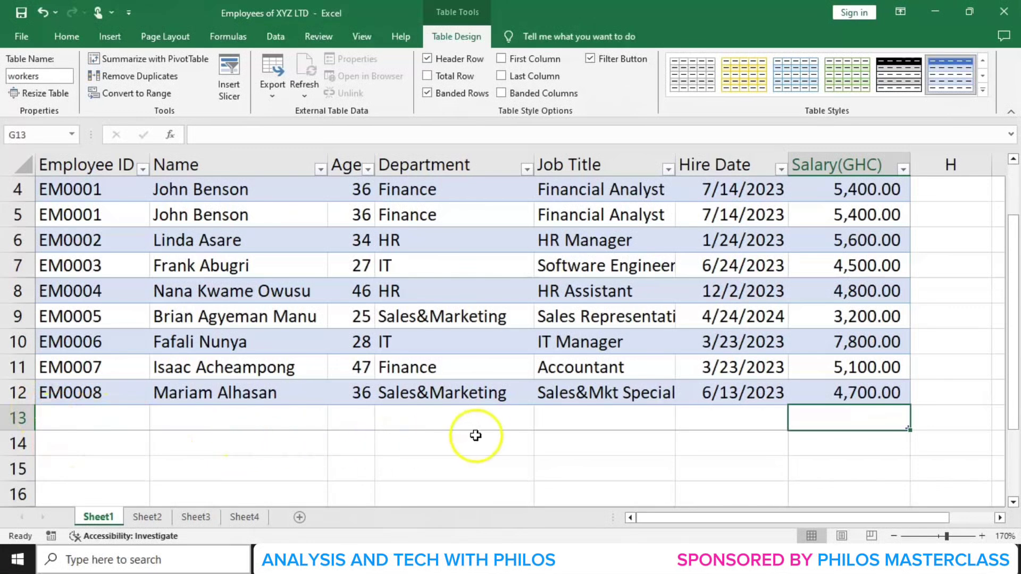
pyautogui.scroll(1, 122, 446)
pyautogui.click(121, 446)
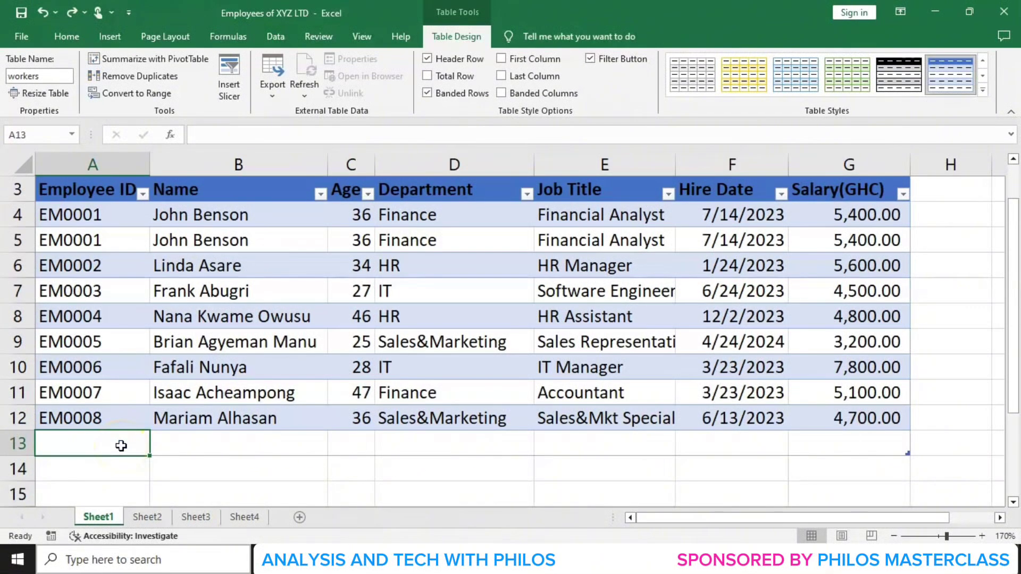
pyautogui.hotkey('ctrl', 'a')
pyautogui.scroll(1, 833, 220)
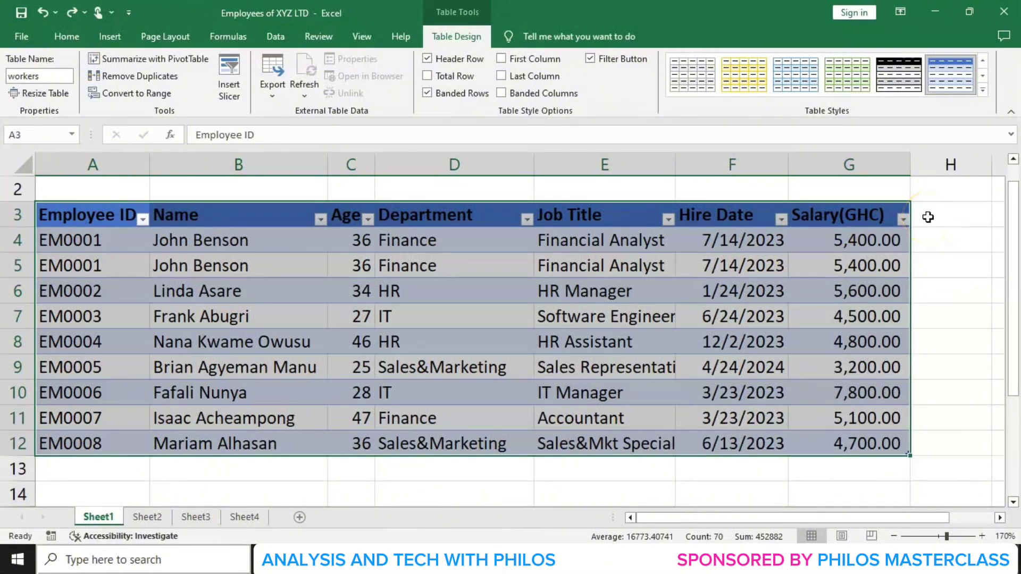
pyautogui.click(43, 98)
pyautogui.click(467, 299)
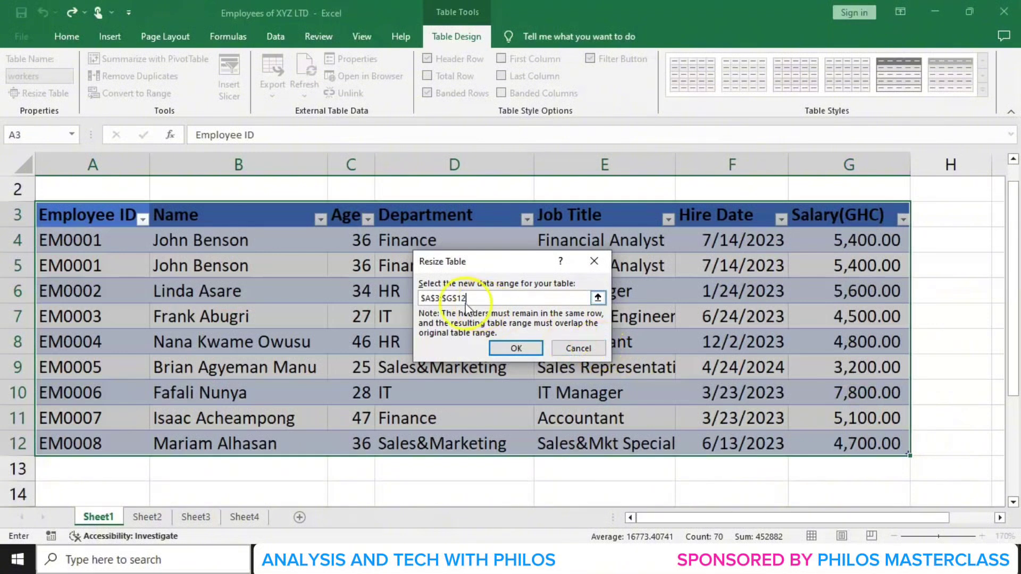
pyautogui.click(452, 298)
pyautogui.press('BackSpace')
pyautogui.write('H')
pyautogui.click(514, 348)
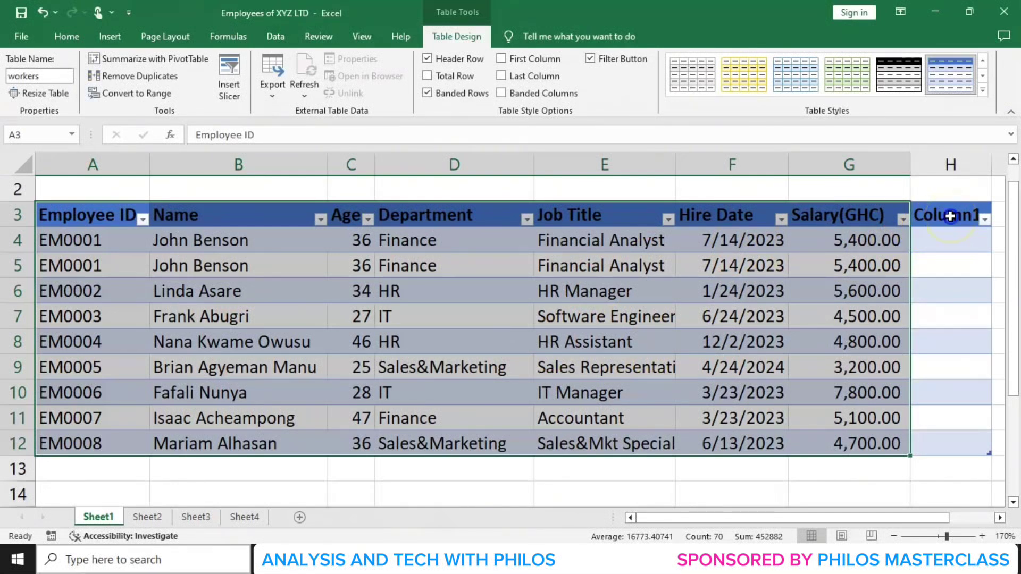
pyautogui.click(951, 216)
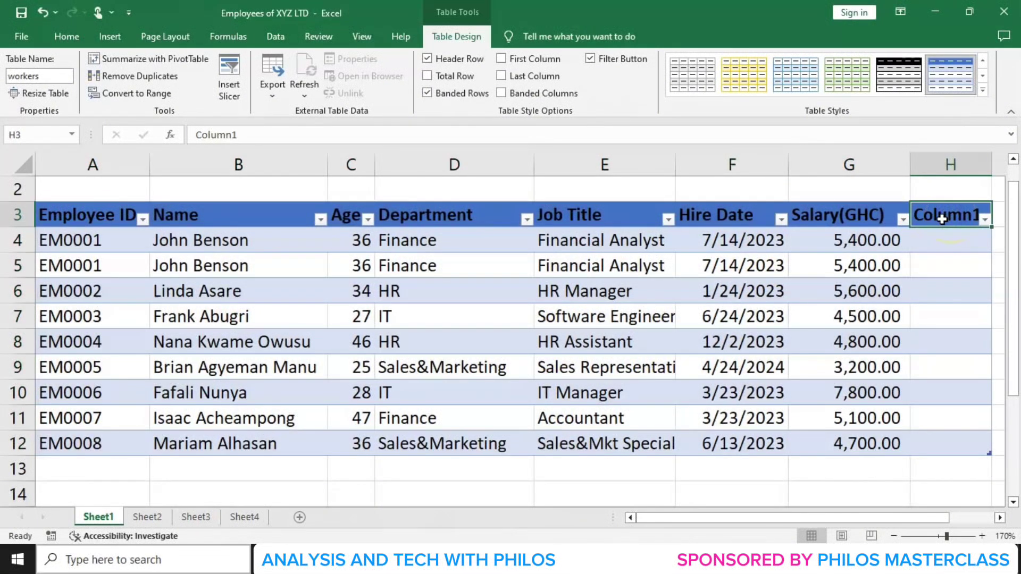
pyautogui.write('Bonus')
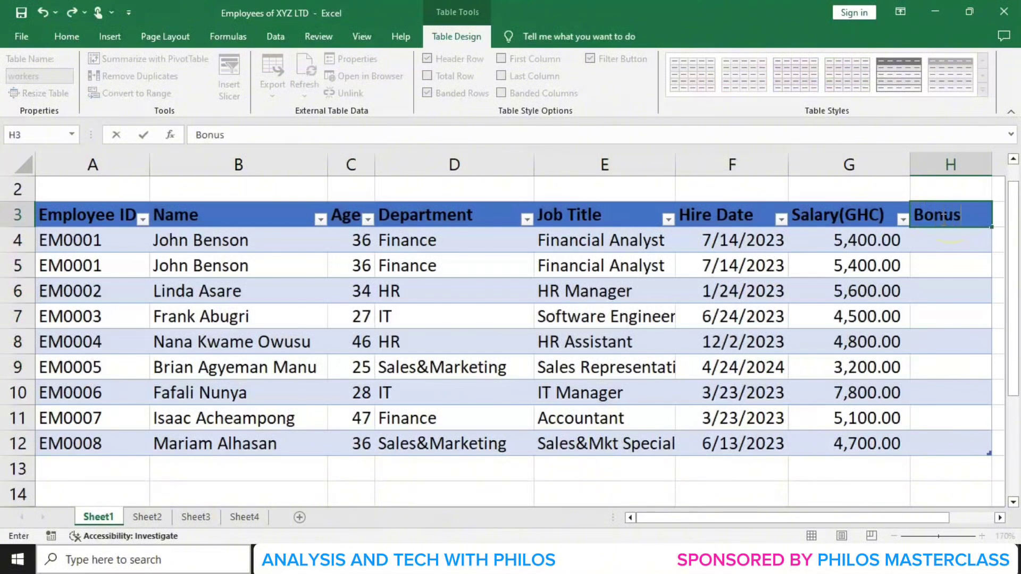
pyautogui.press('Return')
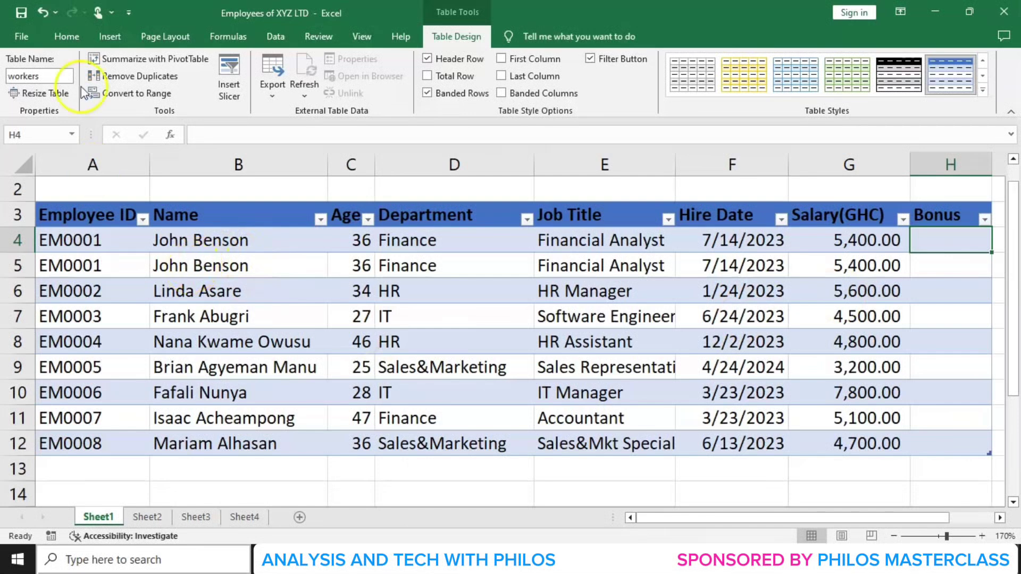
pyautogui.click(42, 14)
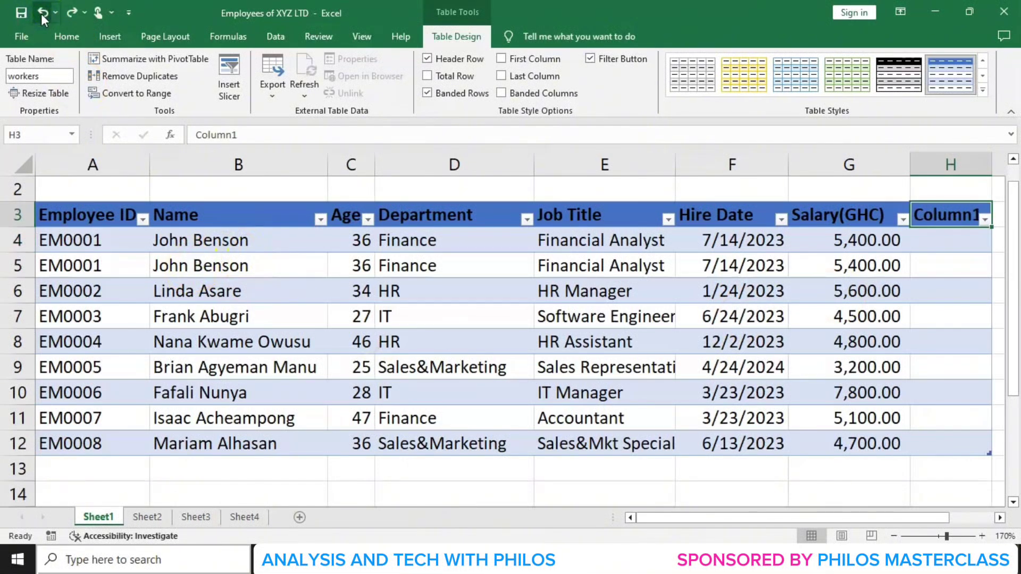
pyautogui.click(42, 14)
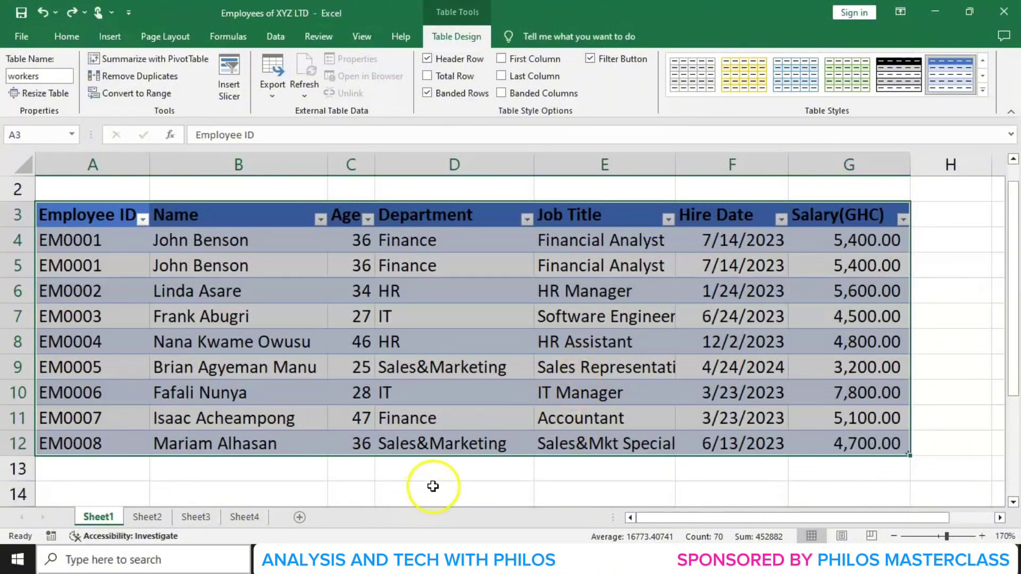
pyautogui.click(439, 471)
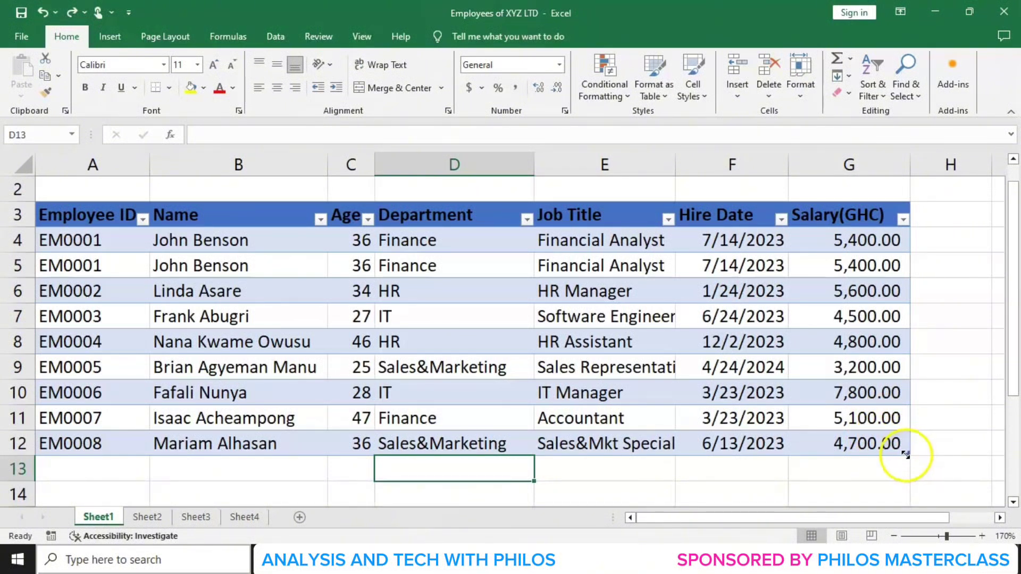
pyautogui.moveTo(908, 455); pyautogui.dragTo(977, 455)
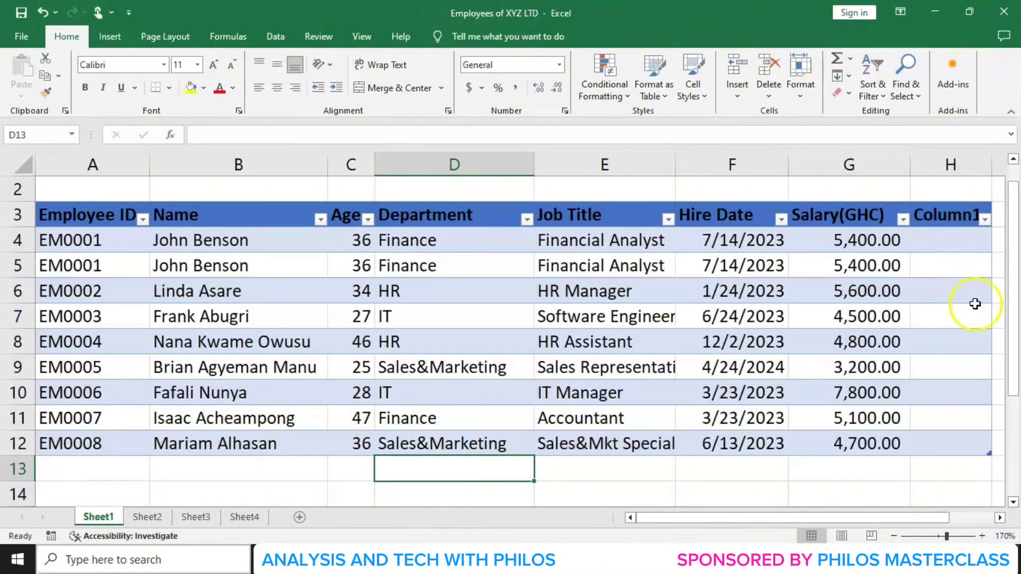
pyautogui.moveTo(990, 455); pyautogui.dragTo(887, 377)
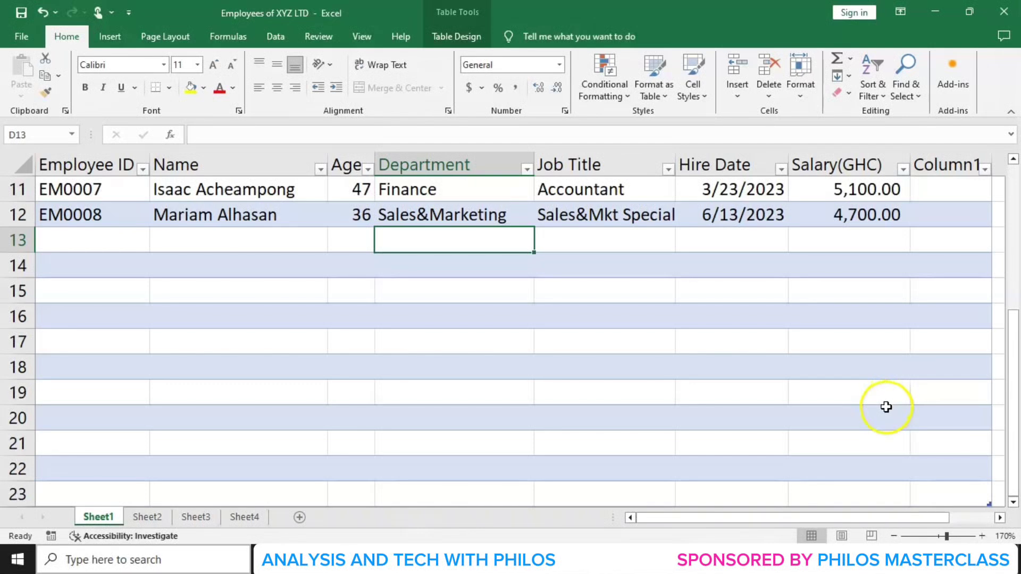
pyautogui.scroll(3, 886, 407)
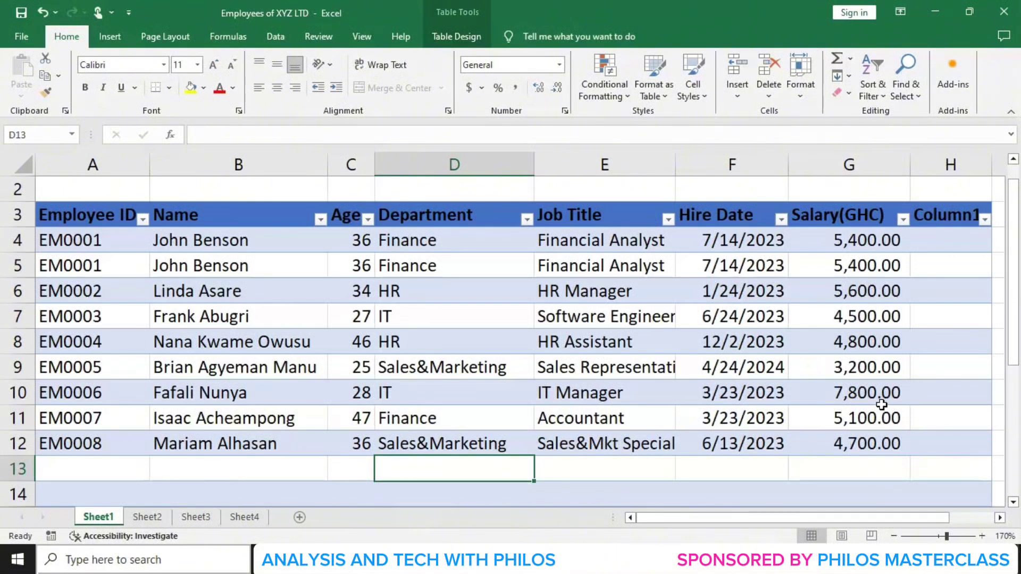
pyautogui.hotkey('ctrl', 'z')
pyautogui.hotkey('ctrl', 'z')
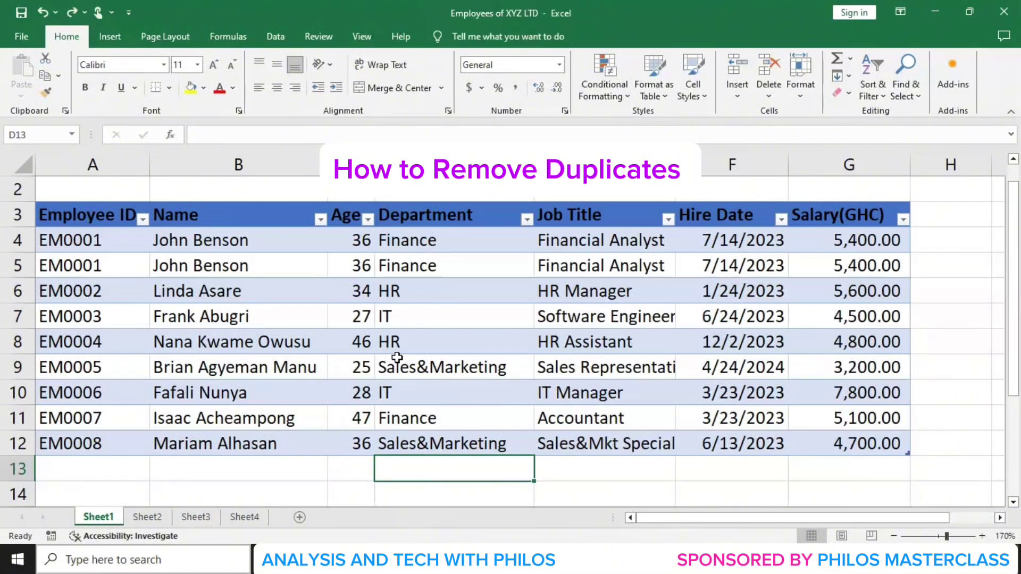
# Step: Select the entire workers table from header cell A3 and bring up the Table Design tools
pyautogui.click(114, 242)
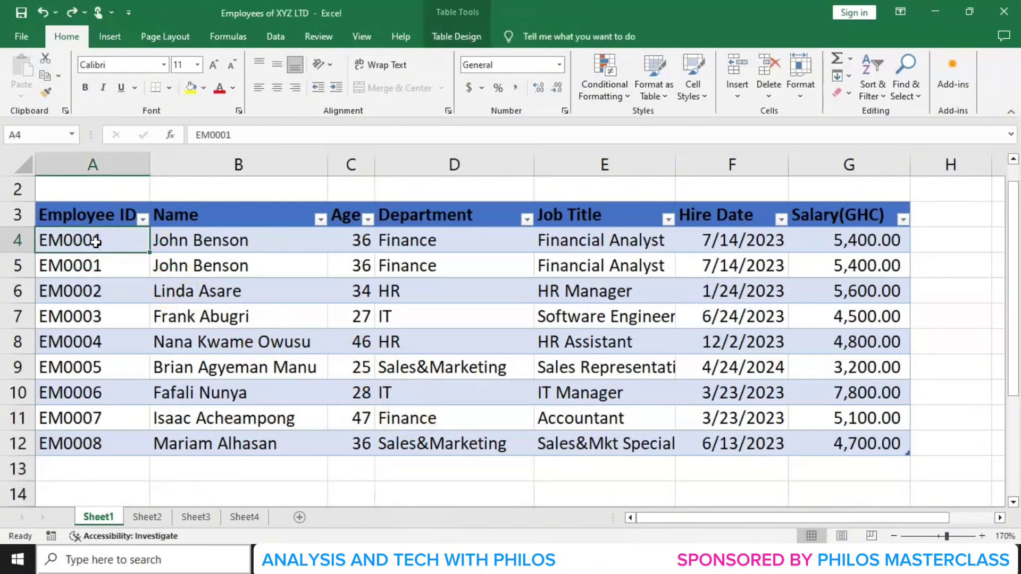
pyautogui.click(215, 248)
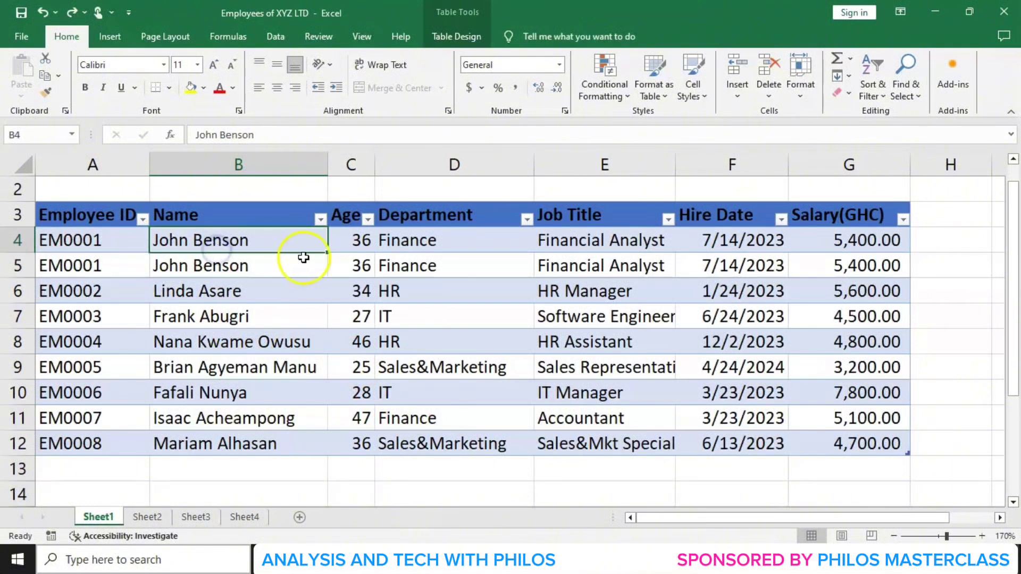
pyautogui.click(364, 243)
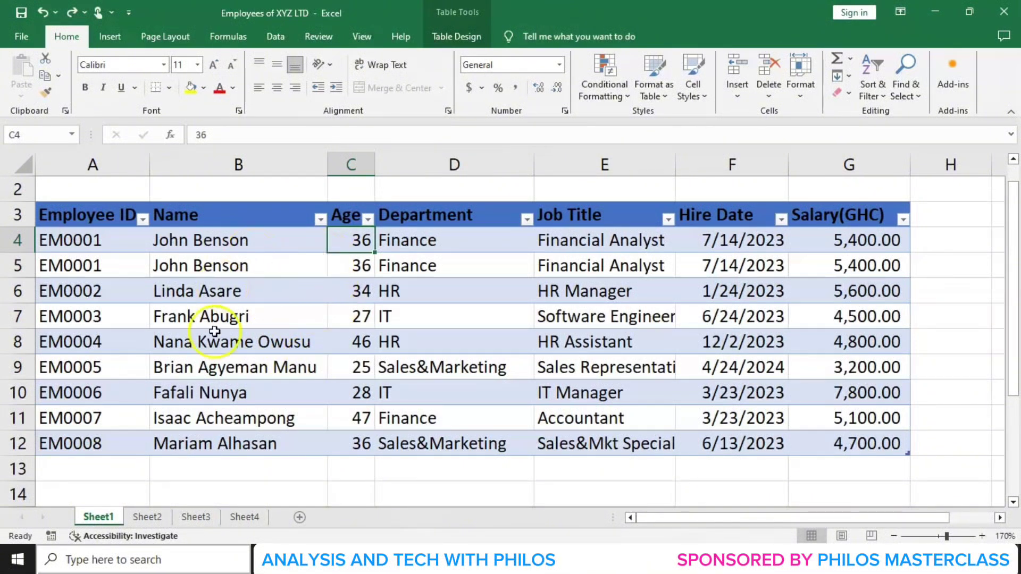
pyautogui.click(112, 221)
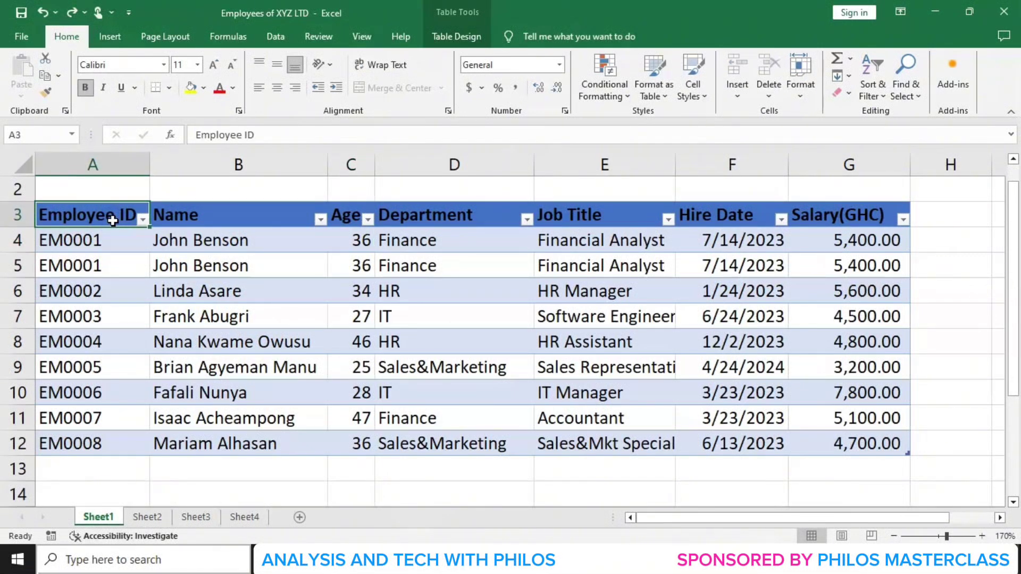
pyautogui.hotkey('ctrl', 'a')
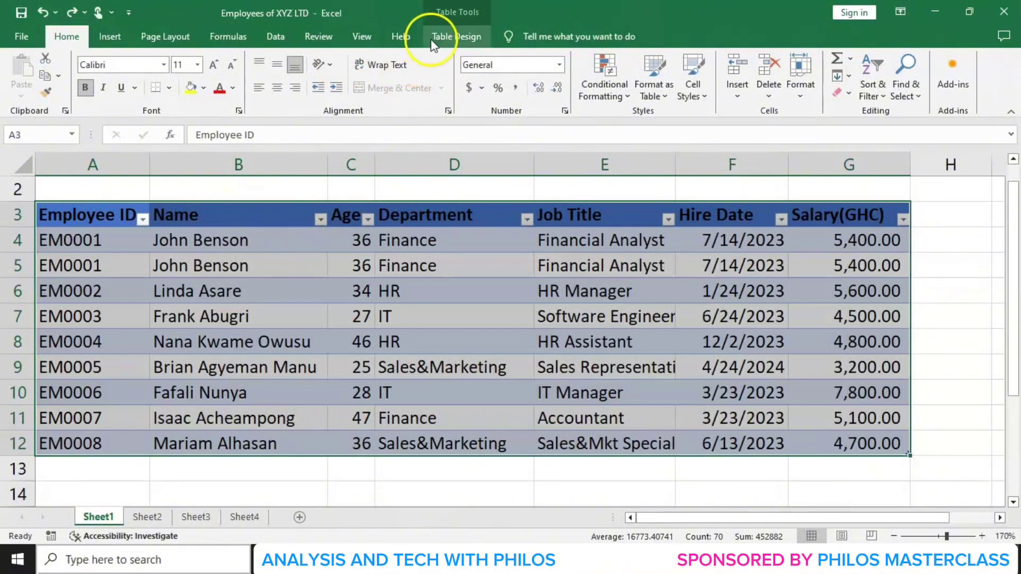
pyautogui.click(445, 42)
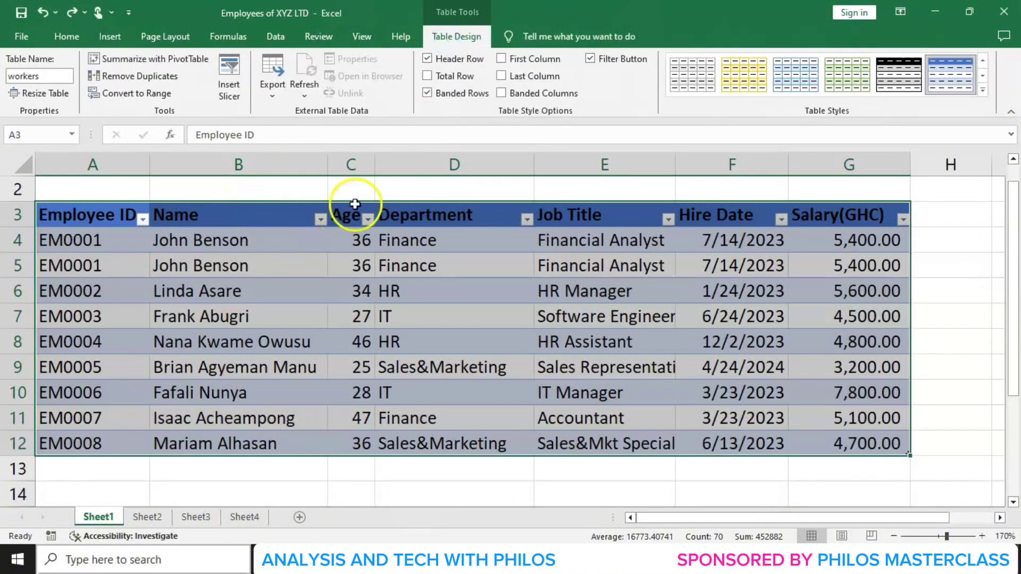
# Step: Remove duplicates checking all columns, leaving eight unique employee records in rows 4–11
pyautogui.click(136, 76)
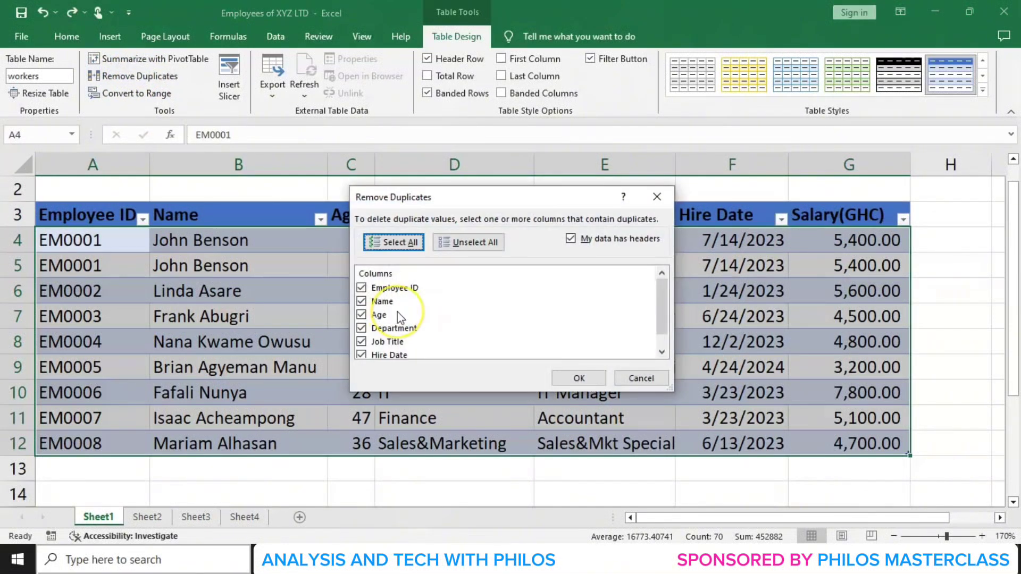
pyautogui.scroll(-1, 413, 291)
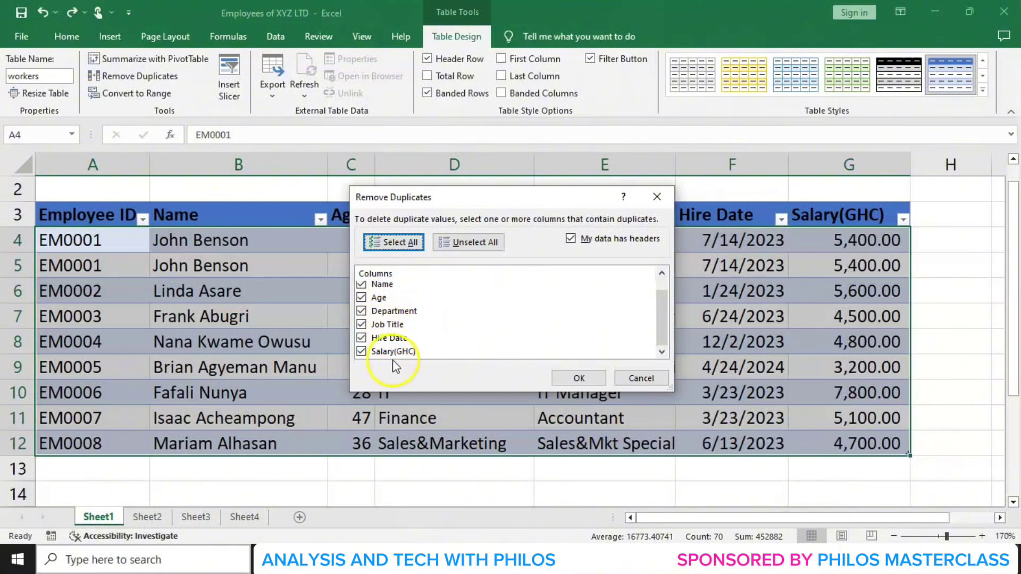
pyautogui.click(578, 378)
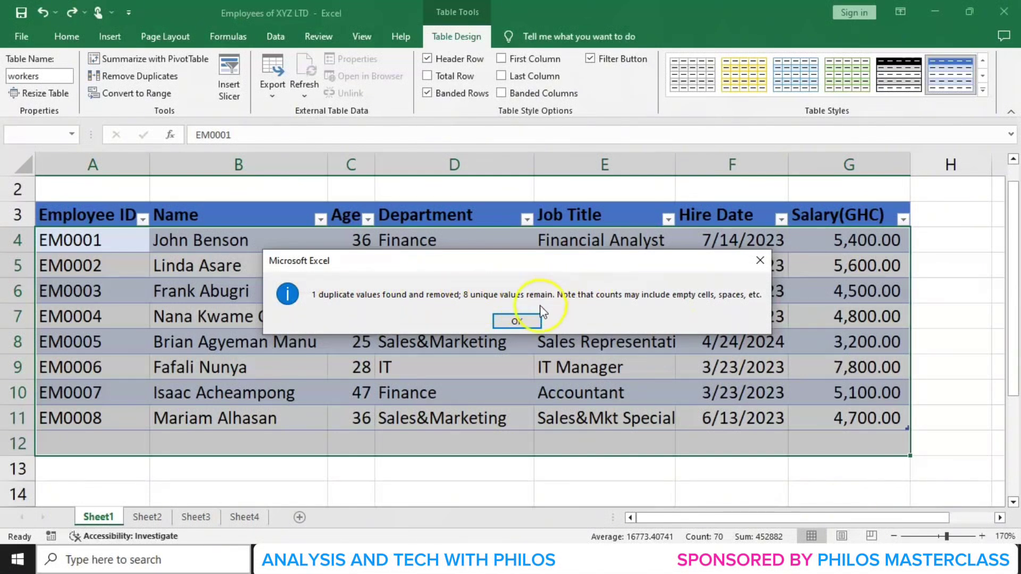
pyautogui.click(532, 318)
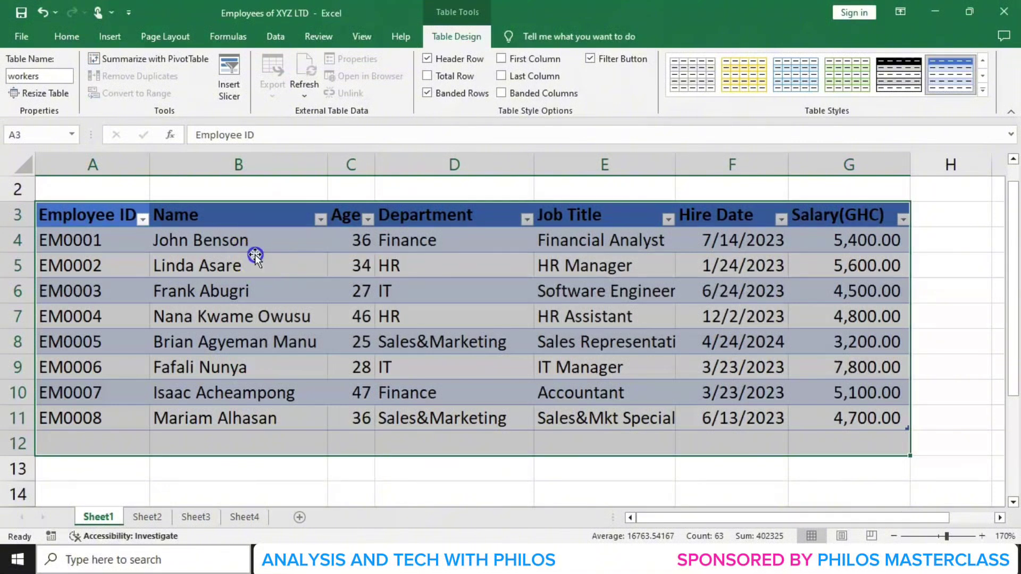
pyautogui.click(264, 260)
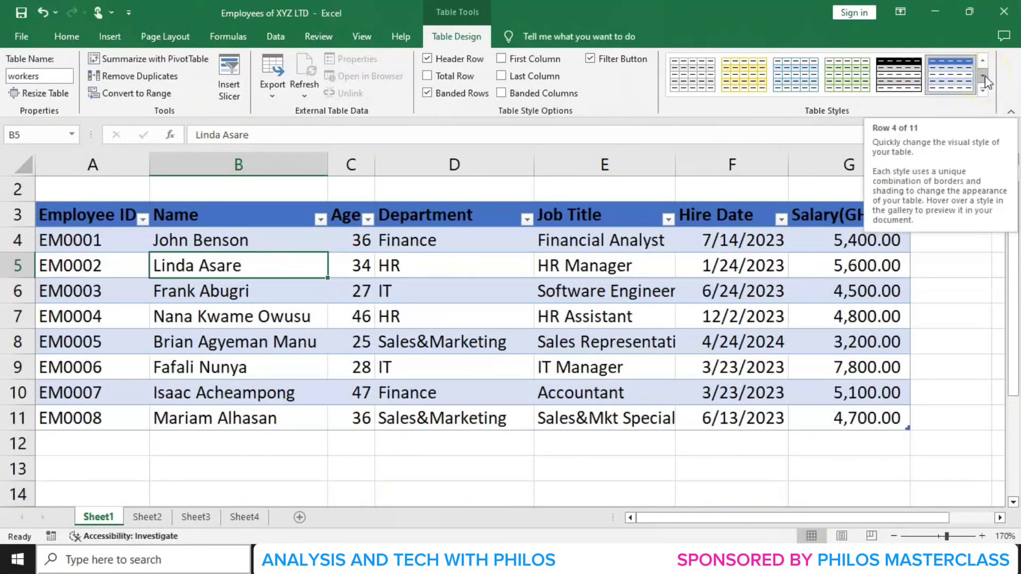
# Step: Apply the orange Medium style from the expanded Table Styles gallery to the workers table
pyautogui.click(983, 93)
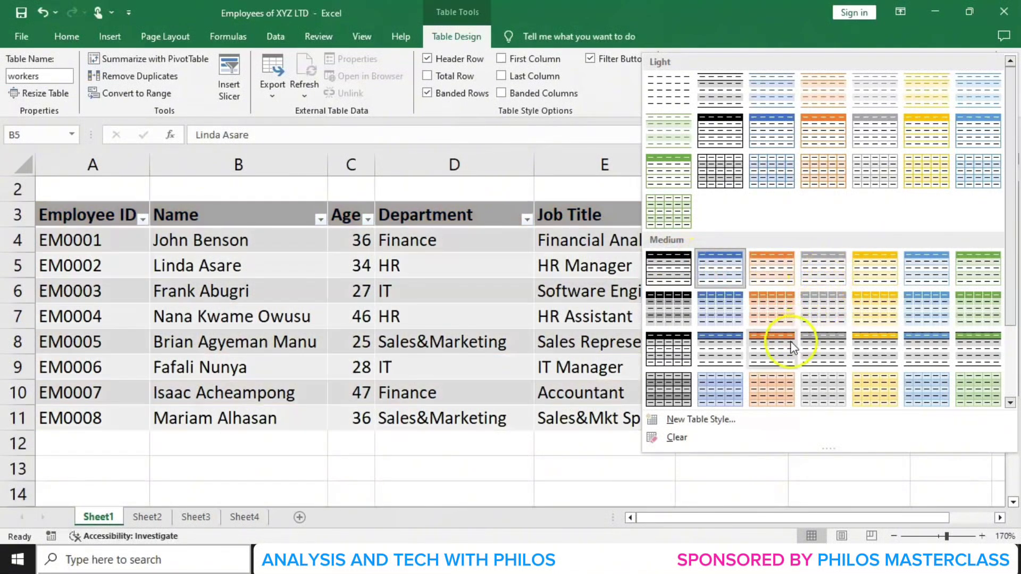
pyautogui.click(1011, 353)
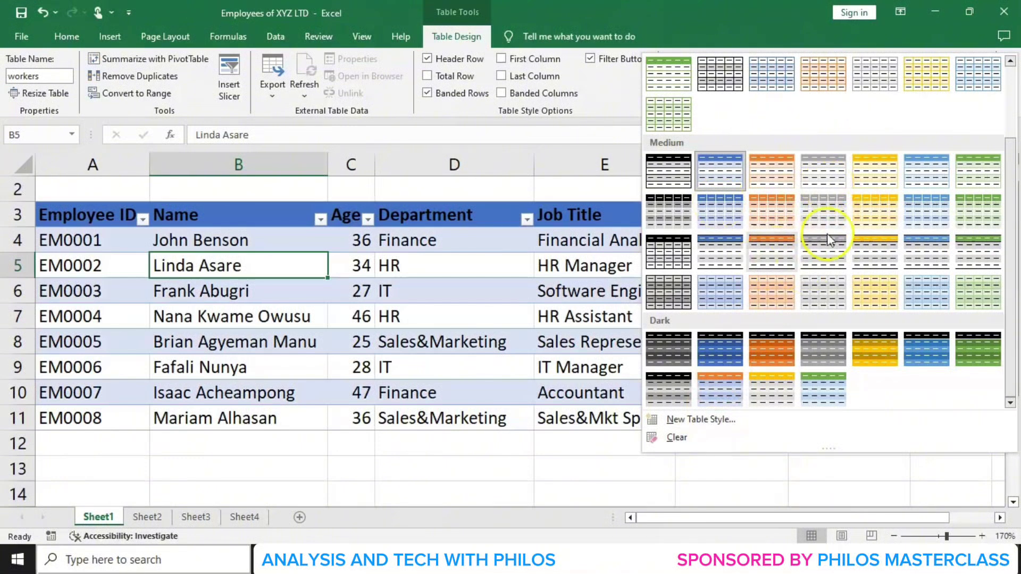
pyautogui.click(768, 173)
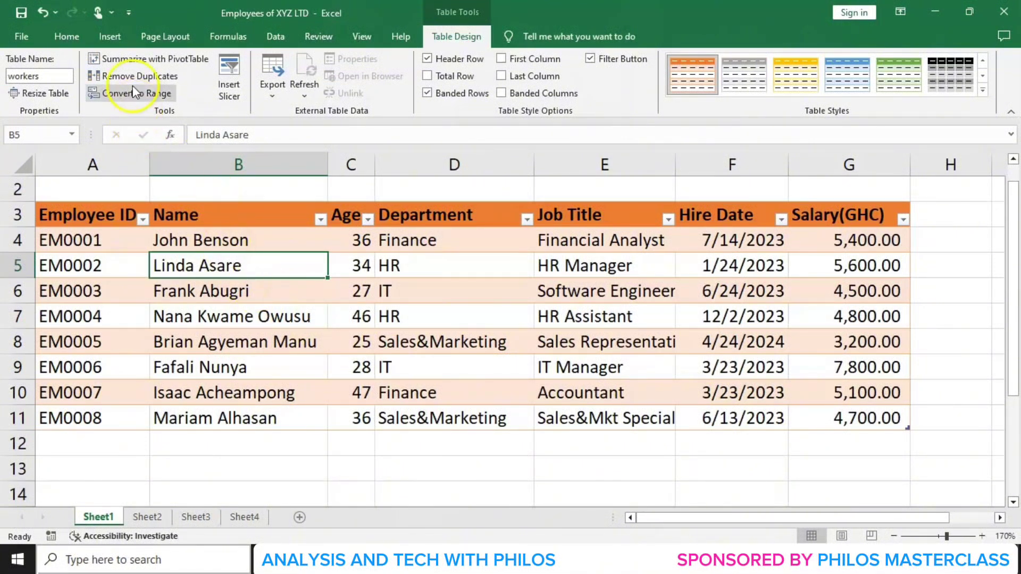
# Step: Convert the workers table to a normal range, confirming with Yes
pyautogui.click(123, 96)
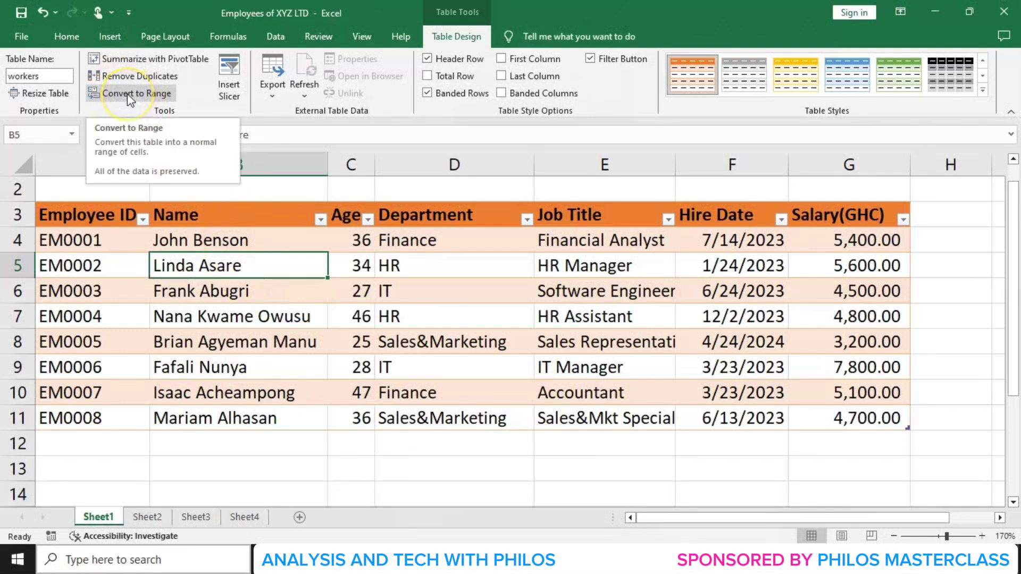
pyautogui.click(127, 95)
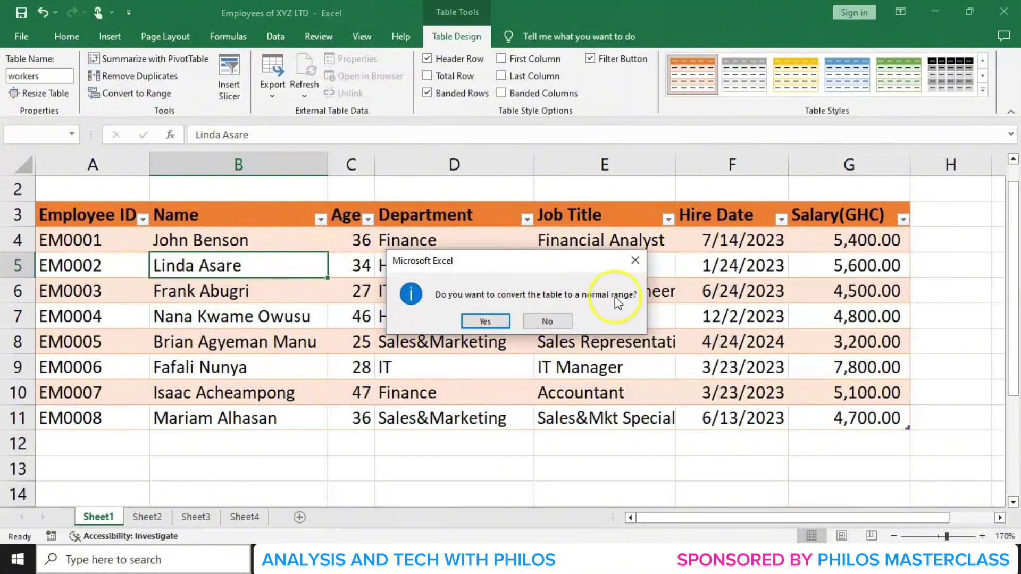
pyautogui.click(486, 321)
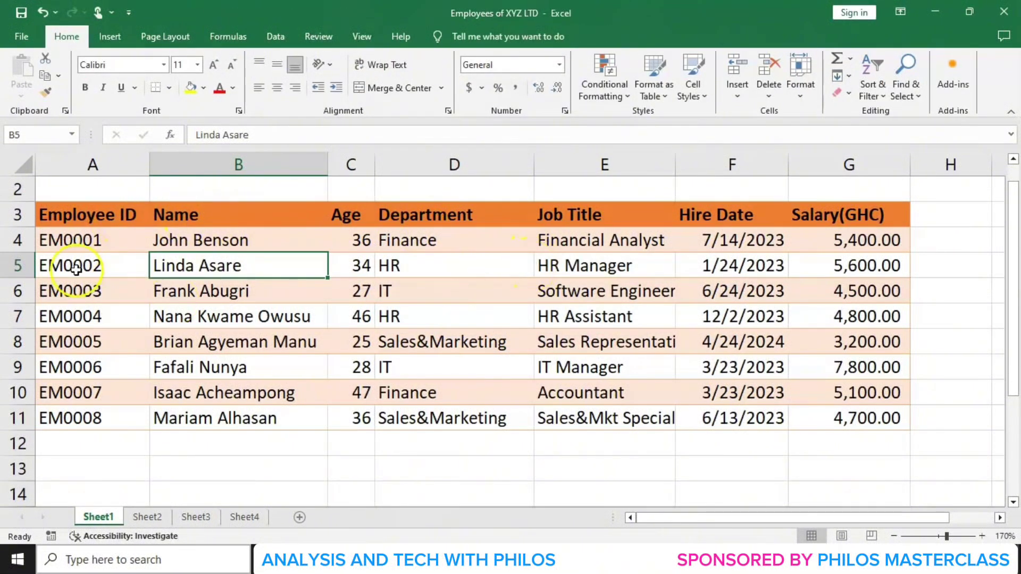
# Step: Select the data range A3:G11 and open Create Table for it with Ctrl+T
pyautogui.click(109, 215)
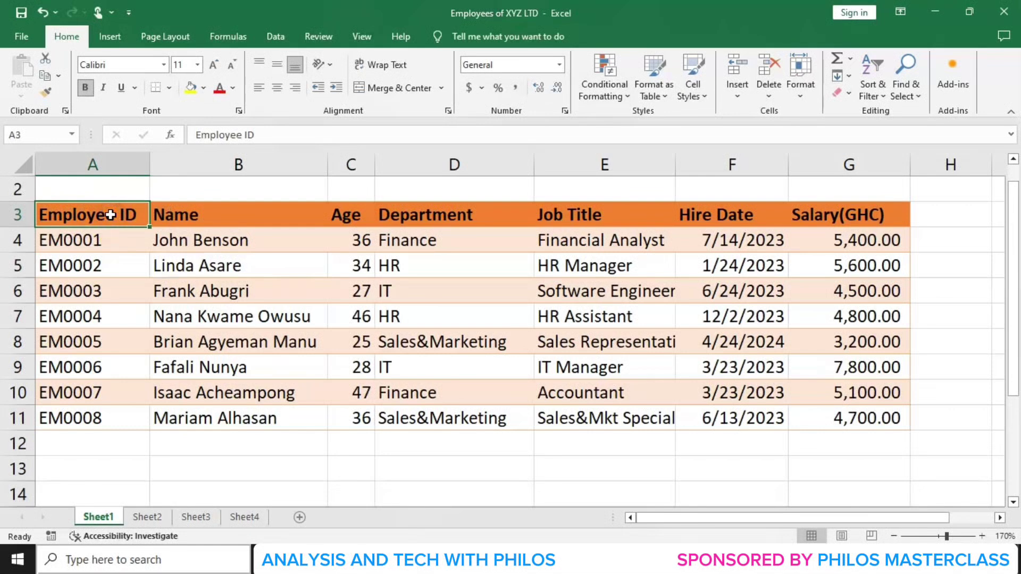
pyautogui.hotkey('ctrl', 'a')
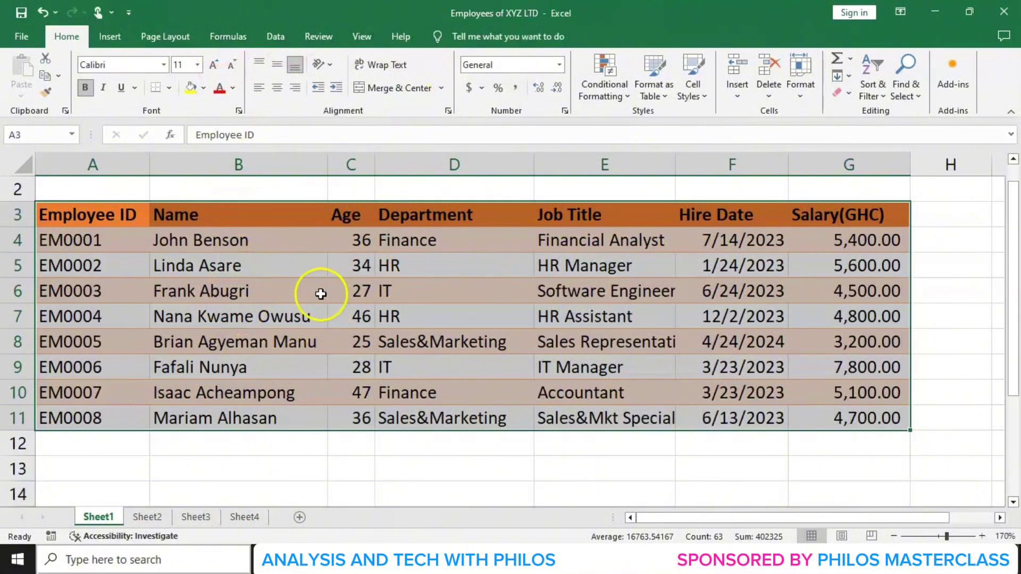
pyautogui.hotkey('ctrl', 'z')
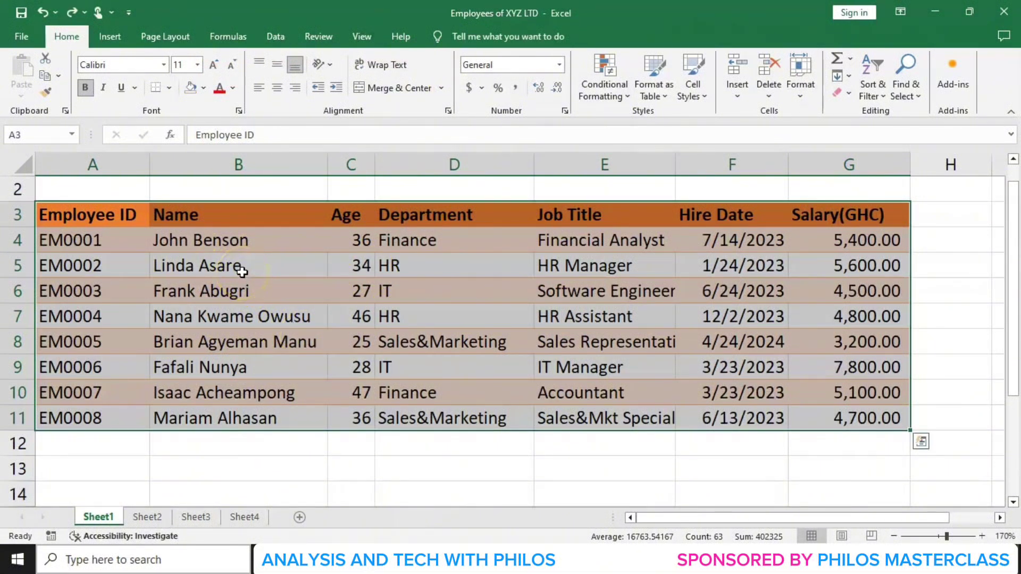
pyautogui.click(244, 270)
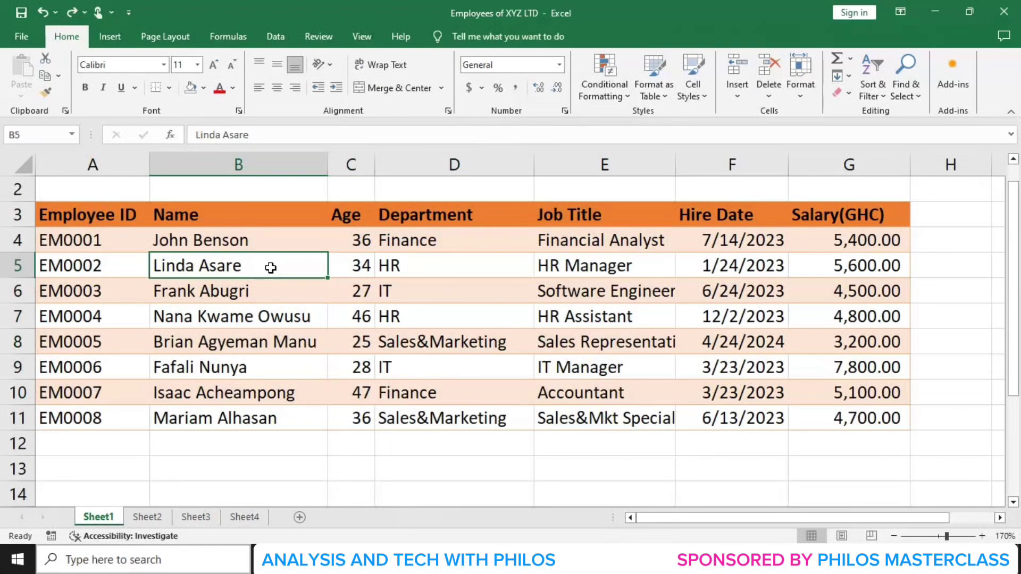
pyautogui.click(104, 215)
pyautogui.hotkey('ctrl', 'a')
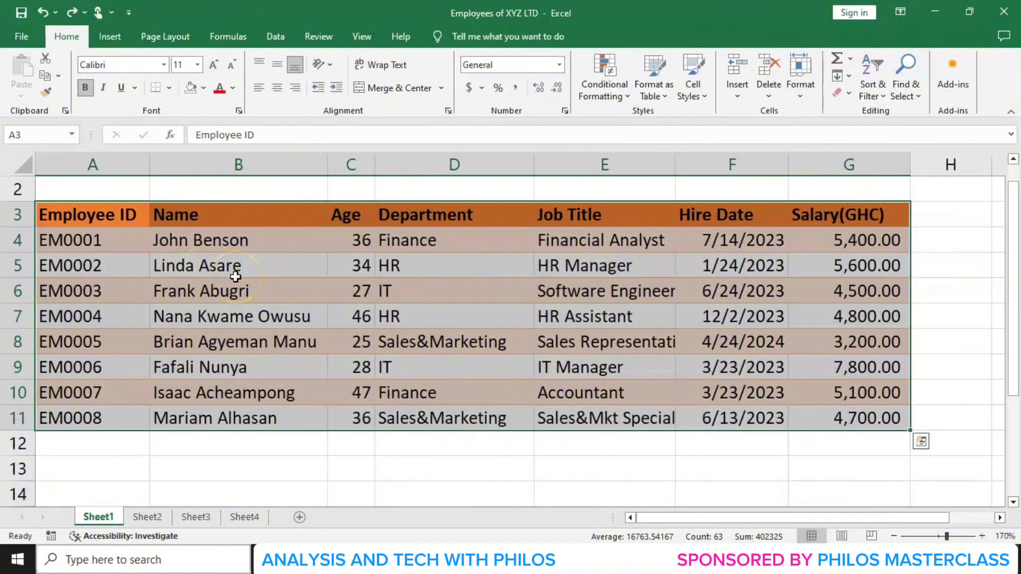
pyautogui.hotkey('ctrl', 't')
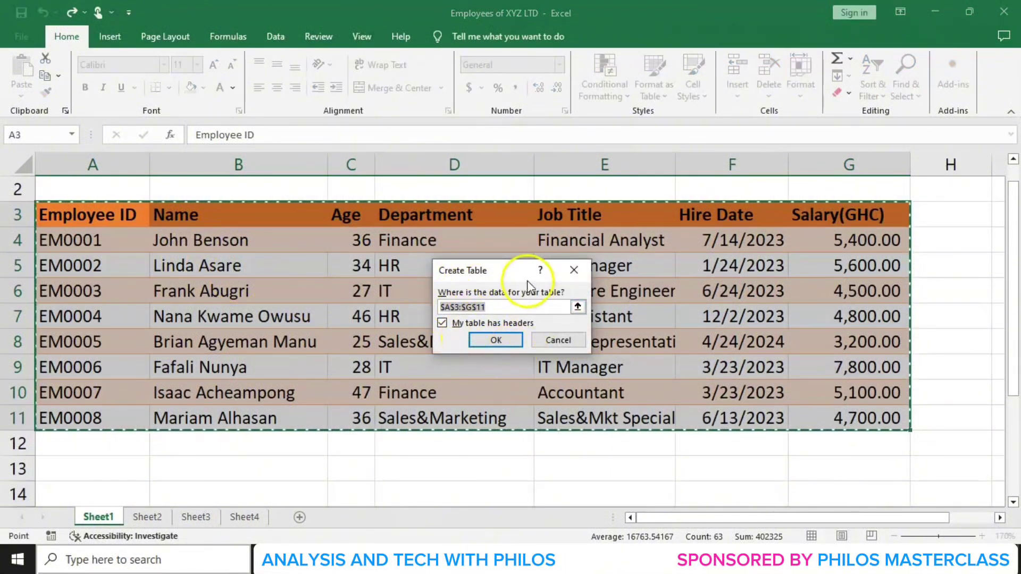
# Step: Create a table from $A$3:$G$11 with headers, producing Table2 with filter buttons
pyautogui.click(495, 341)
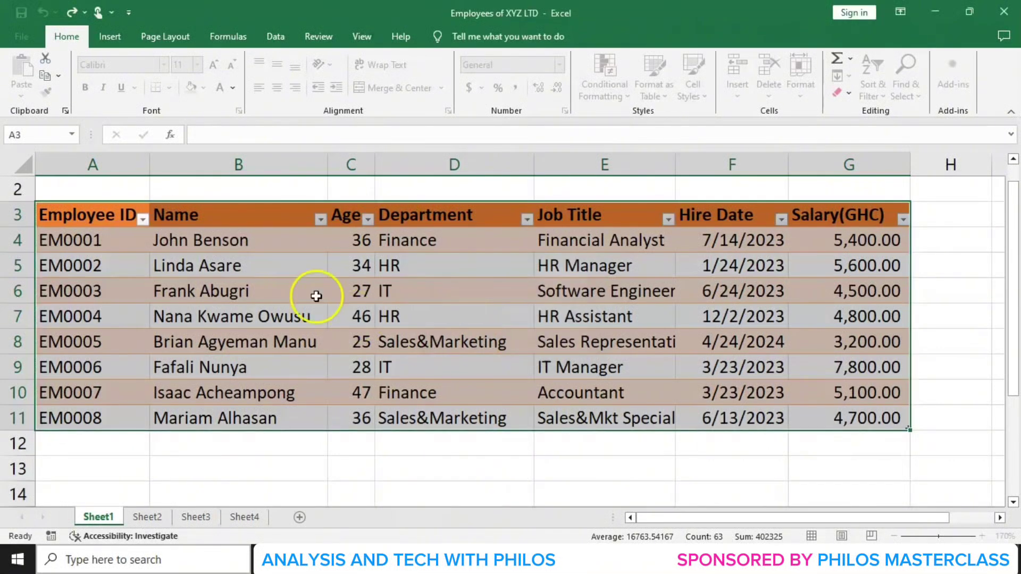
pyautogui.click(306, 272)
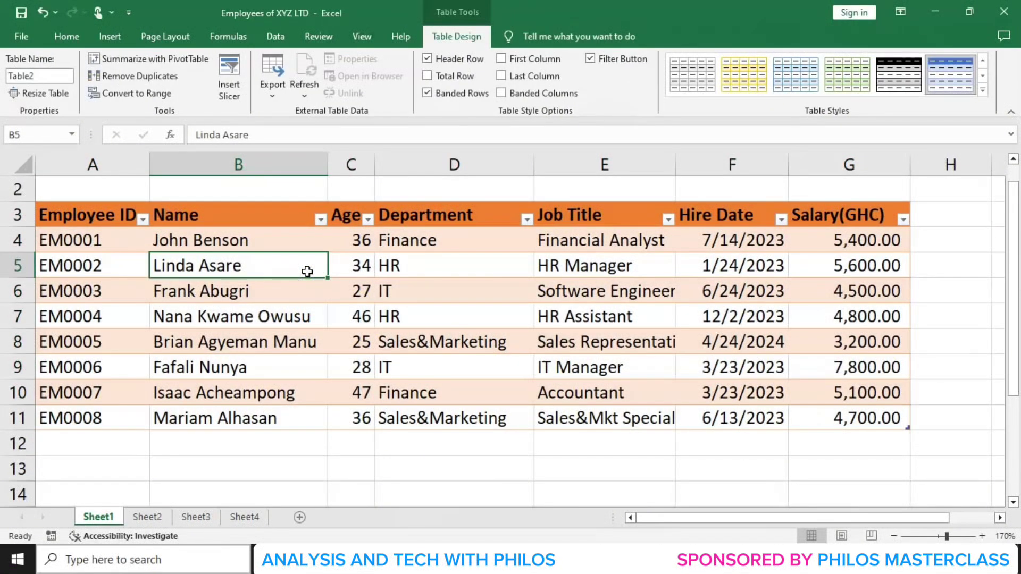